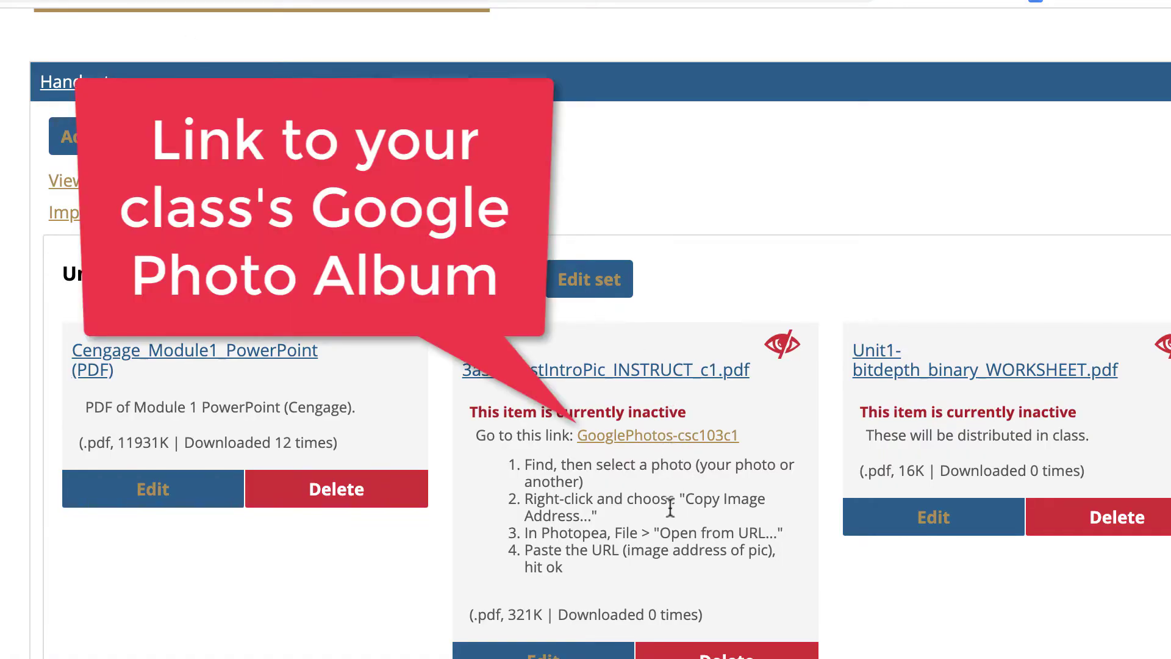
Open the class album GooglePhotos-csc103c1 and copy the image address of the smiling blonde woman's portrait
left_click(656, 434)
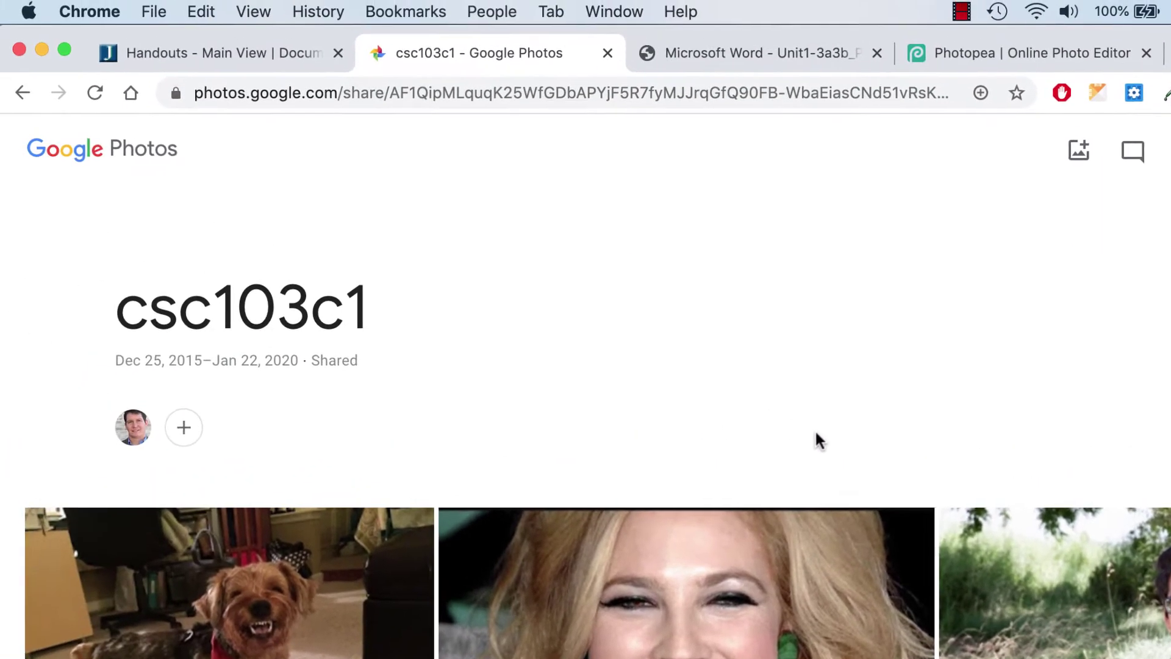
scroll(716, 415, "down", 5)
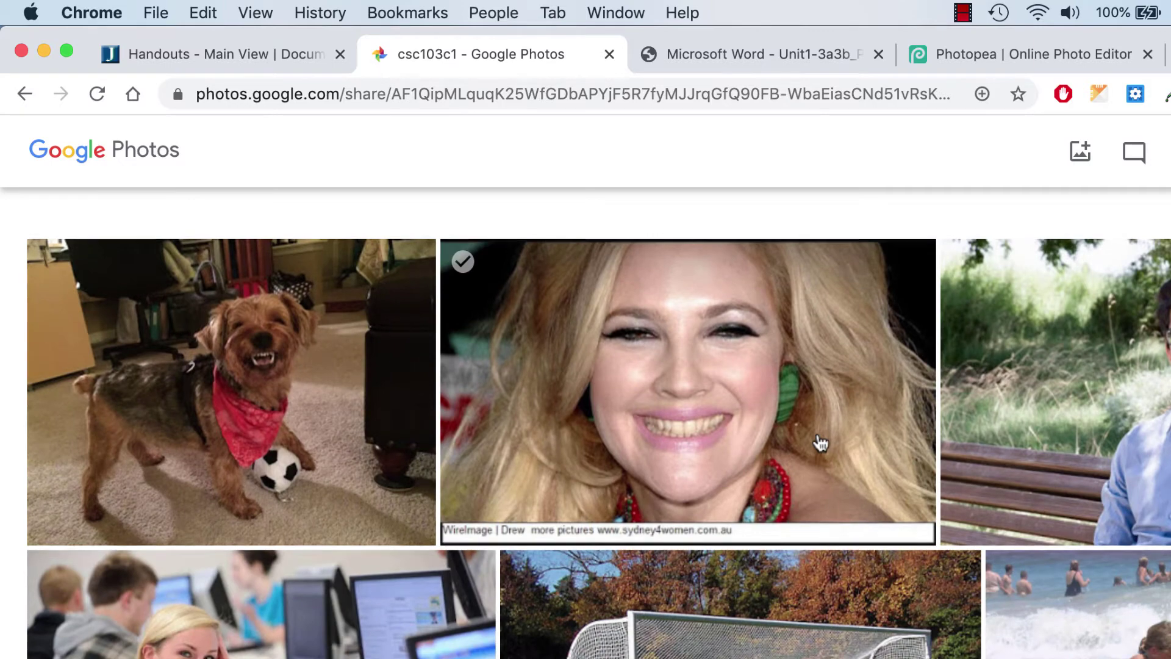
scroll(709, 545, "up", 3)
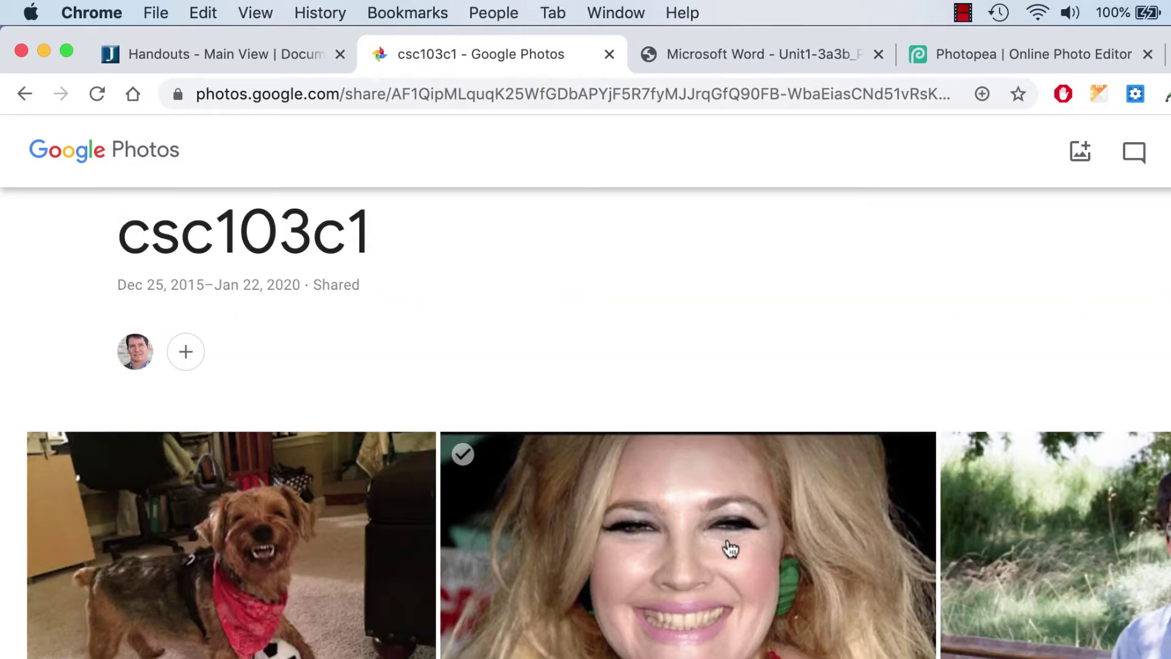
left_click(727, 539)
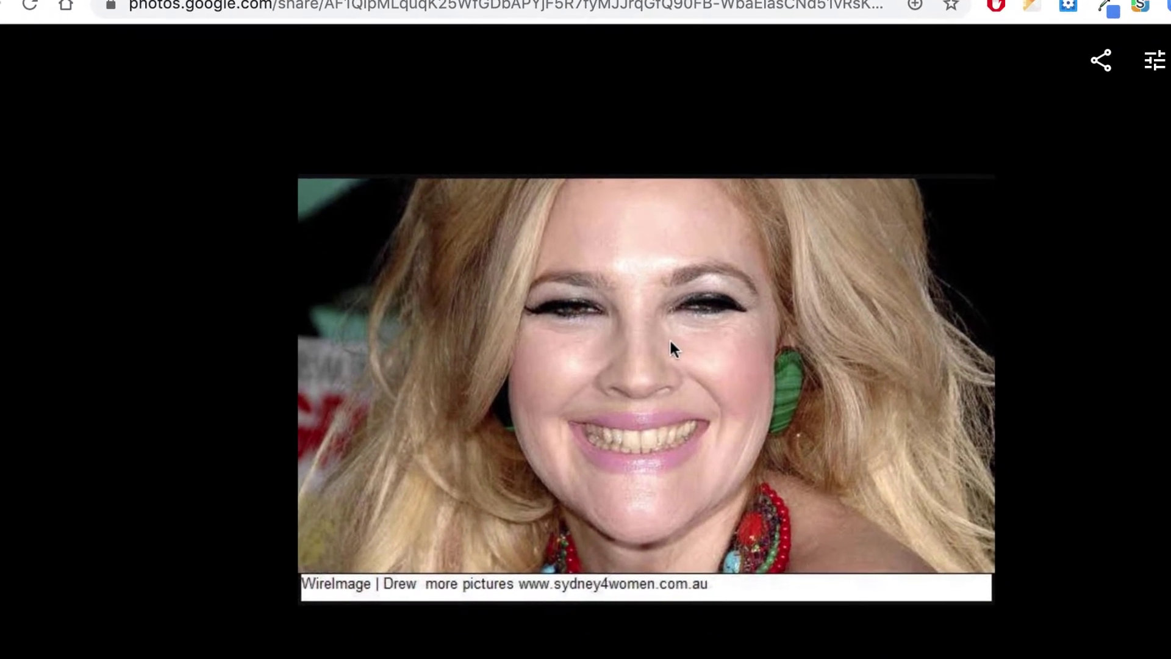
right_click(671, 341)
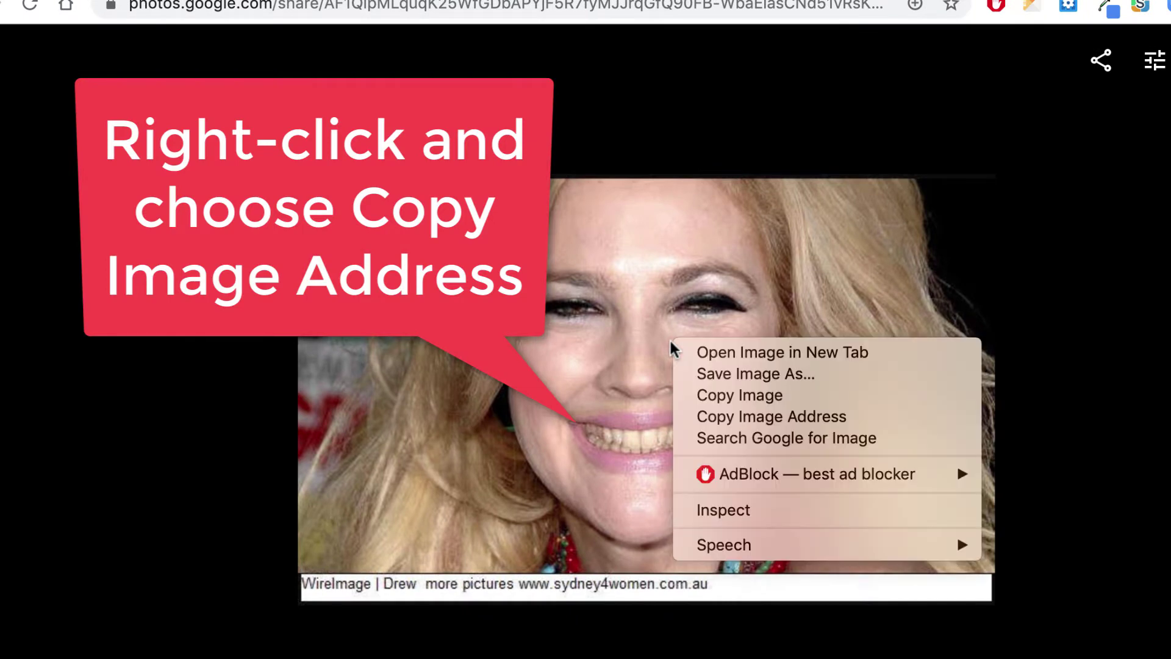
left_click(731, 416)
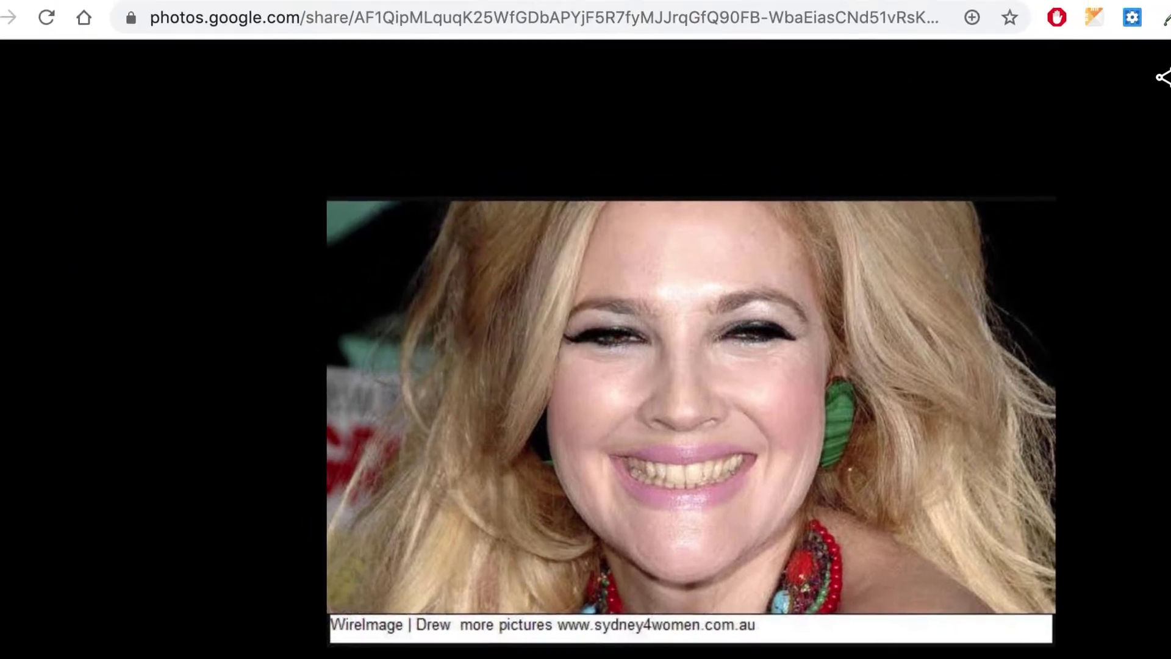
Switch to Photopea and open the copied image address from URL as a new project
left_click(1139, 26)
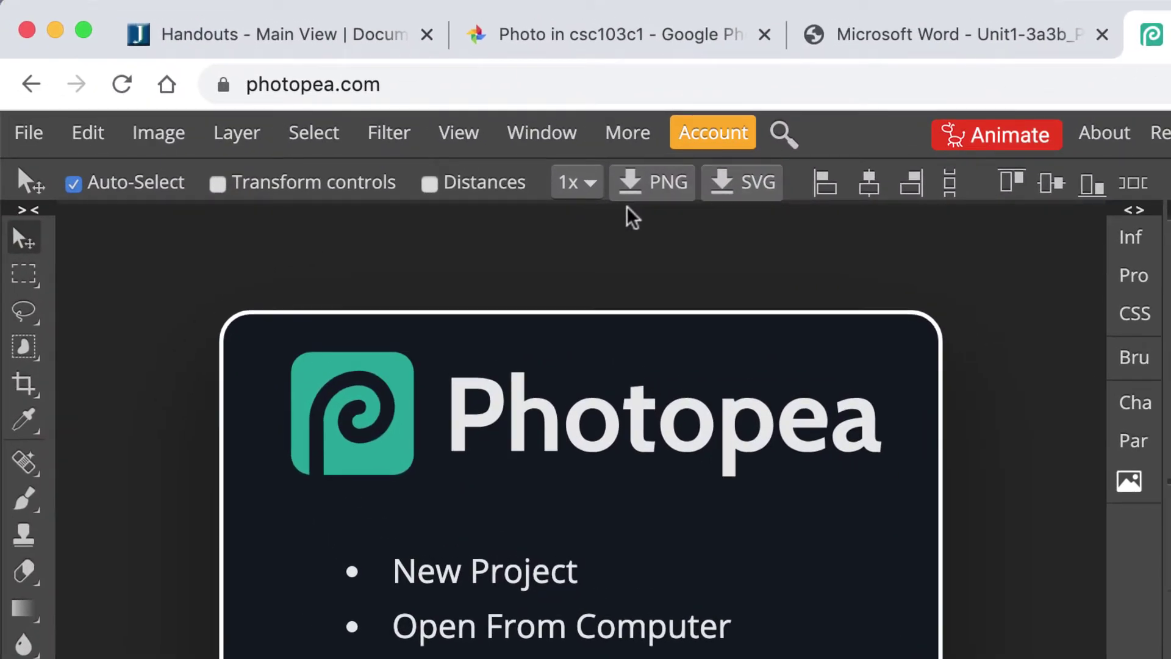
left_click(38, 133)
left_click(77, 306)
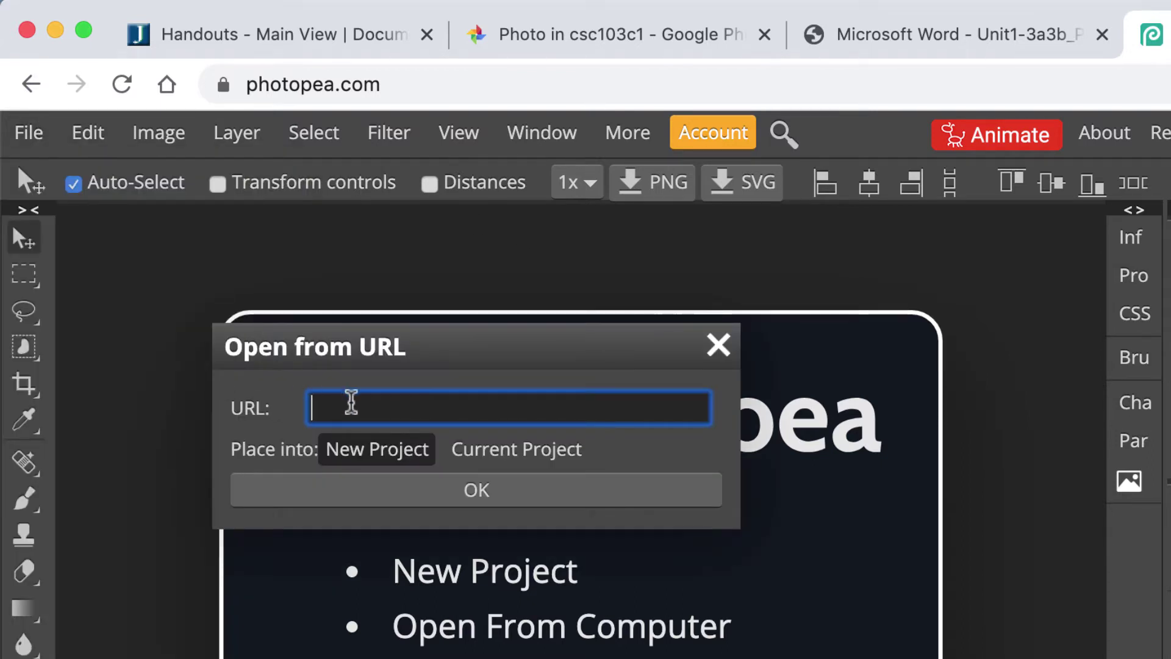
key("super+v")
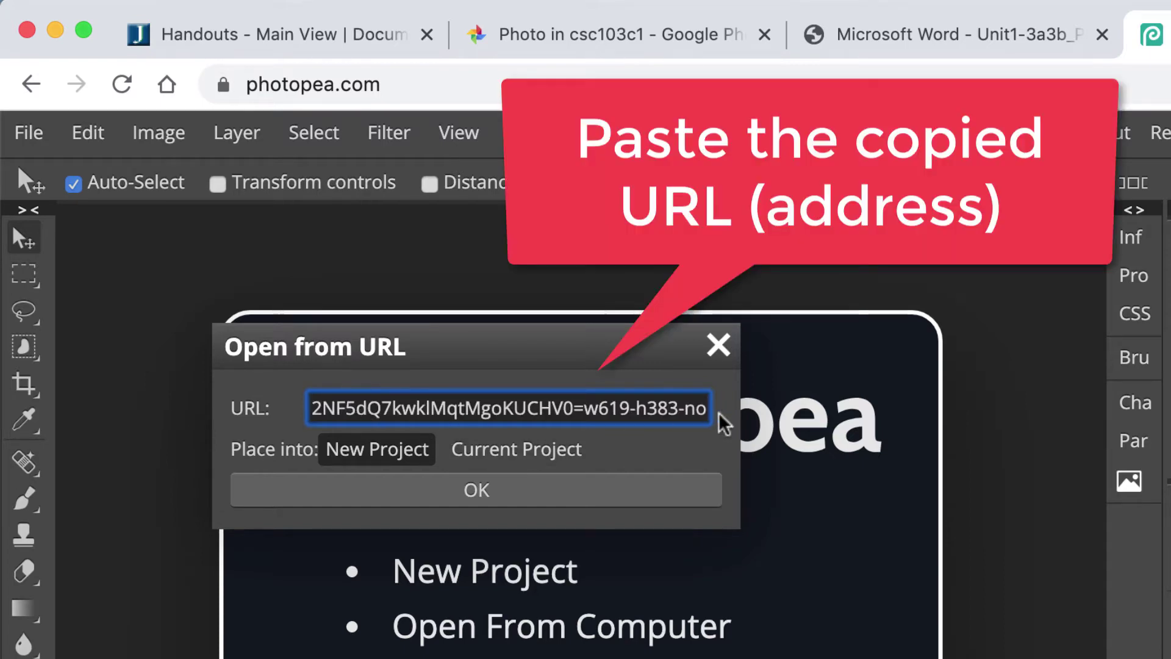
left_click(476, 490)
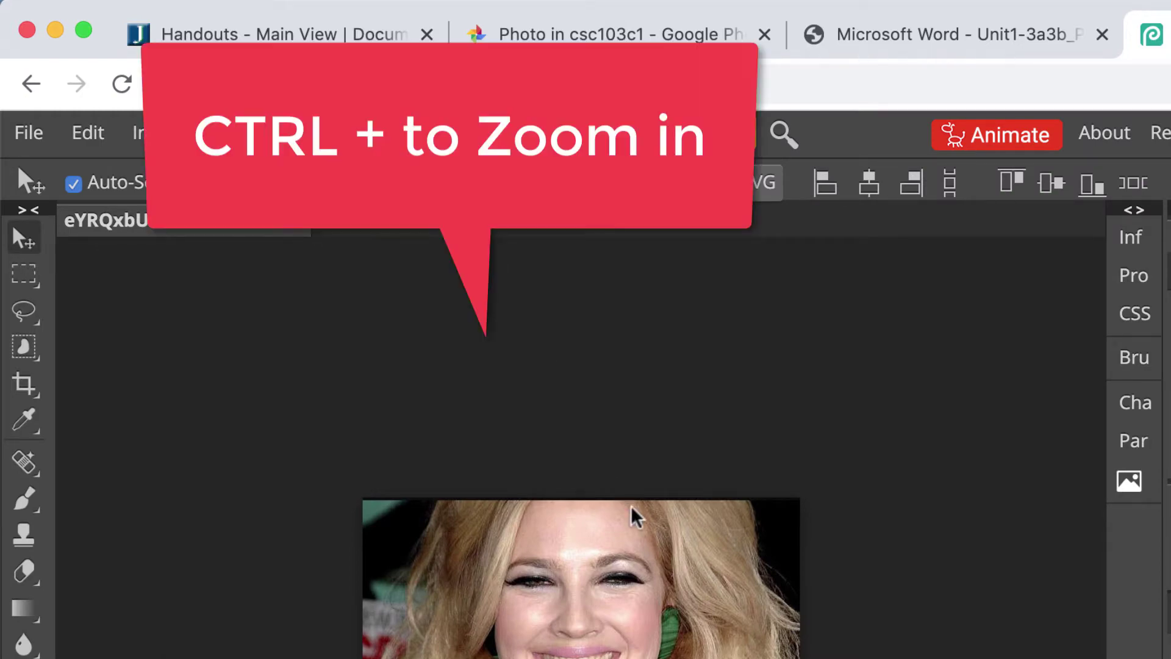
Select the woman's teeth by tracing a closed outline around them with the Polygonal Lasso Select tool
key("ctrl+plus")
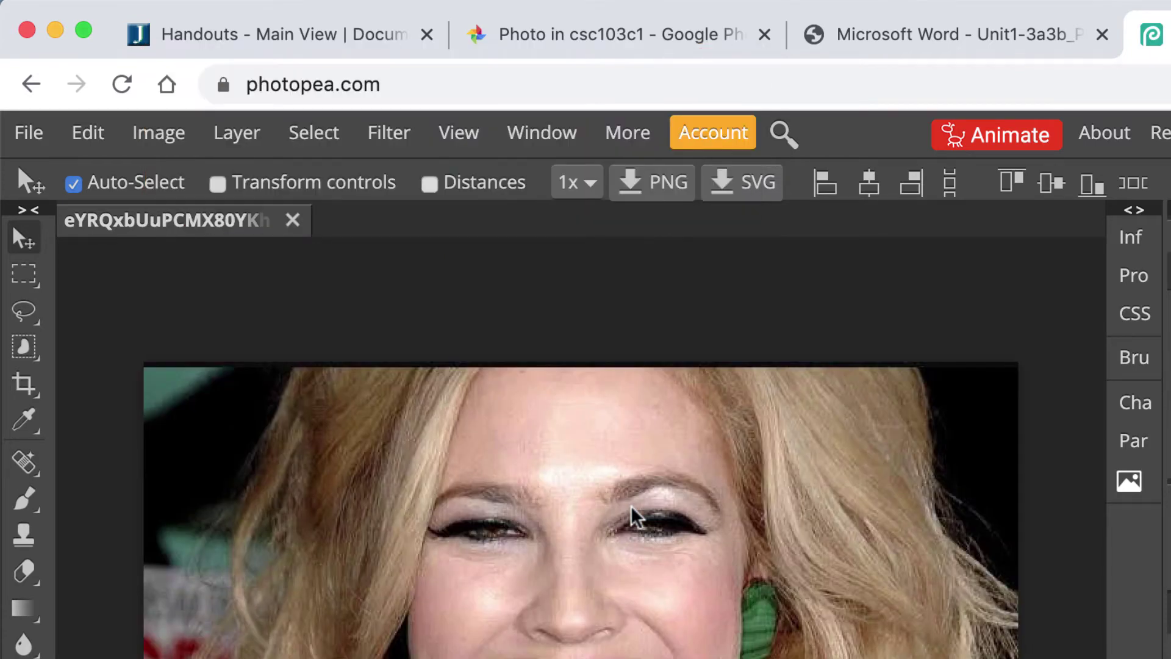
key("ctrl+plus")
key("ctrl+plus")
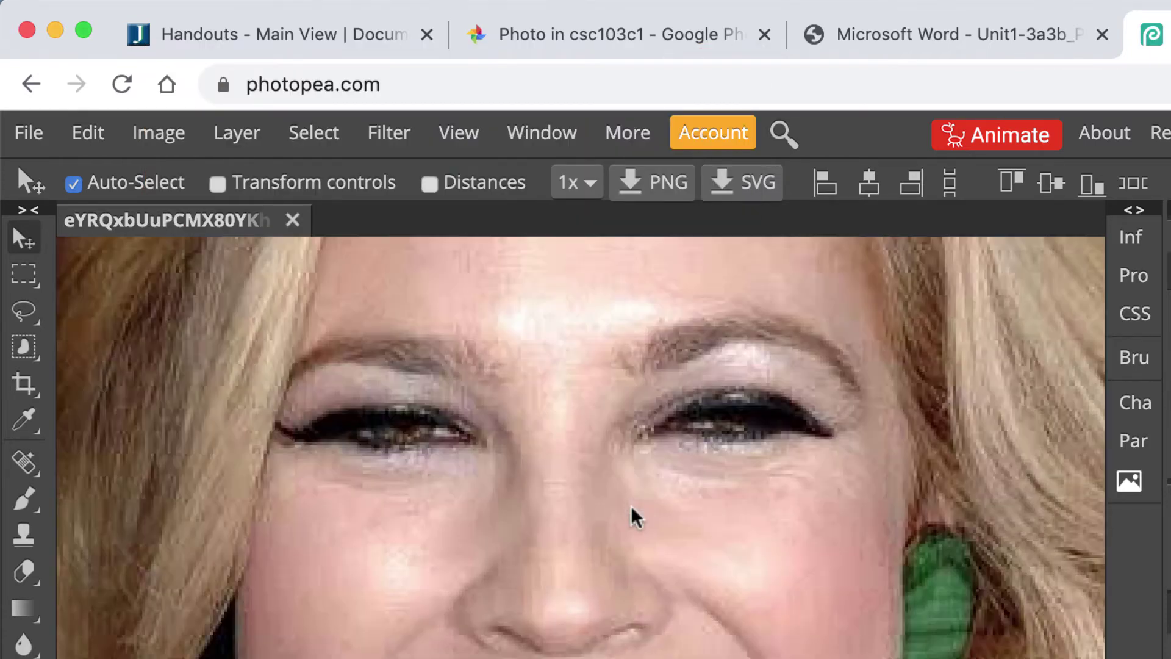
scroll(628, 557, "down", 5)
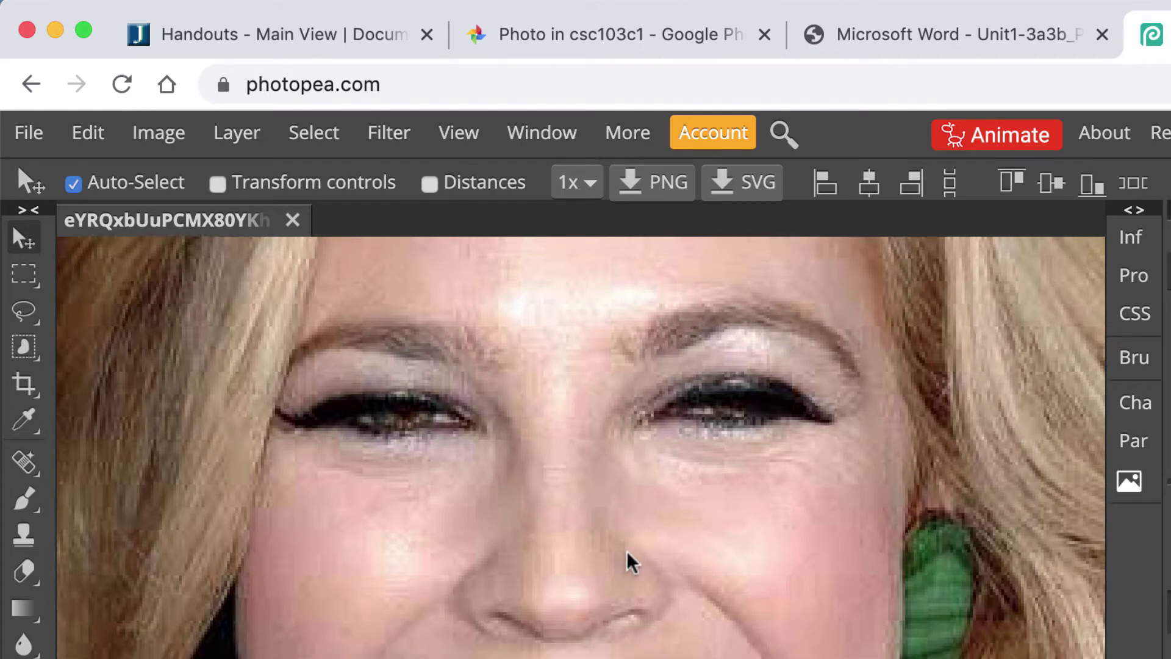
scroll(627, 557, "right", 1)
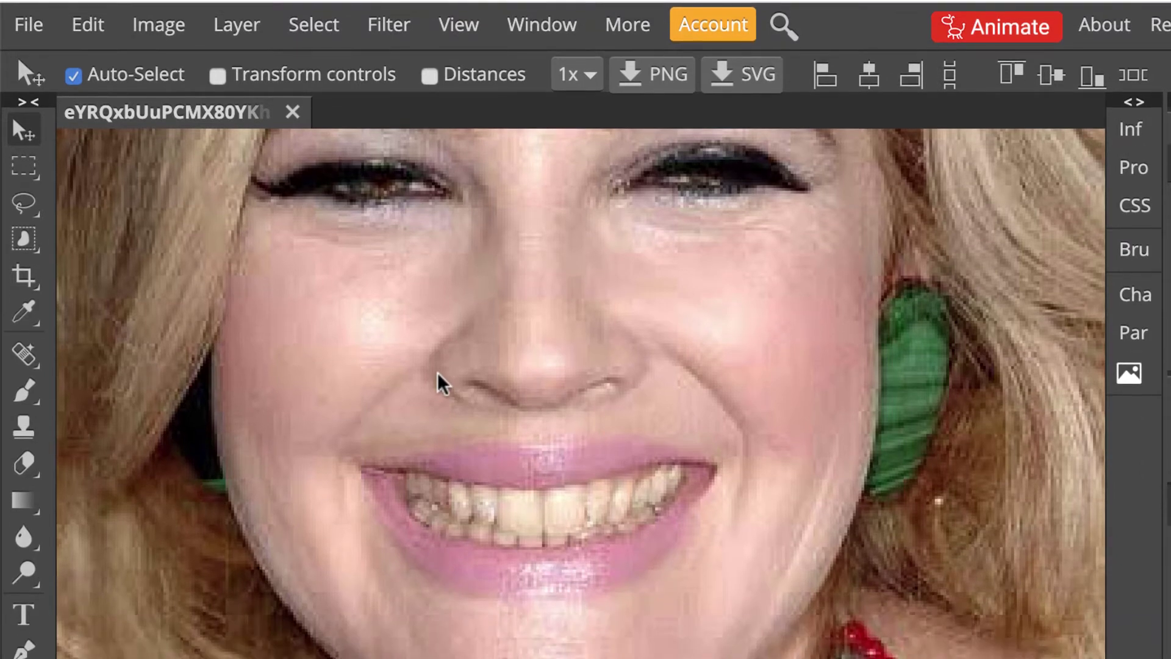
left_click(24, 210)
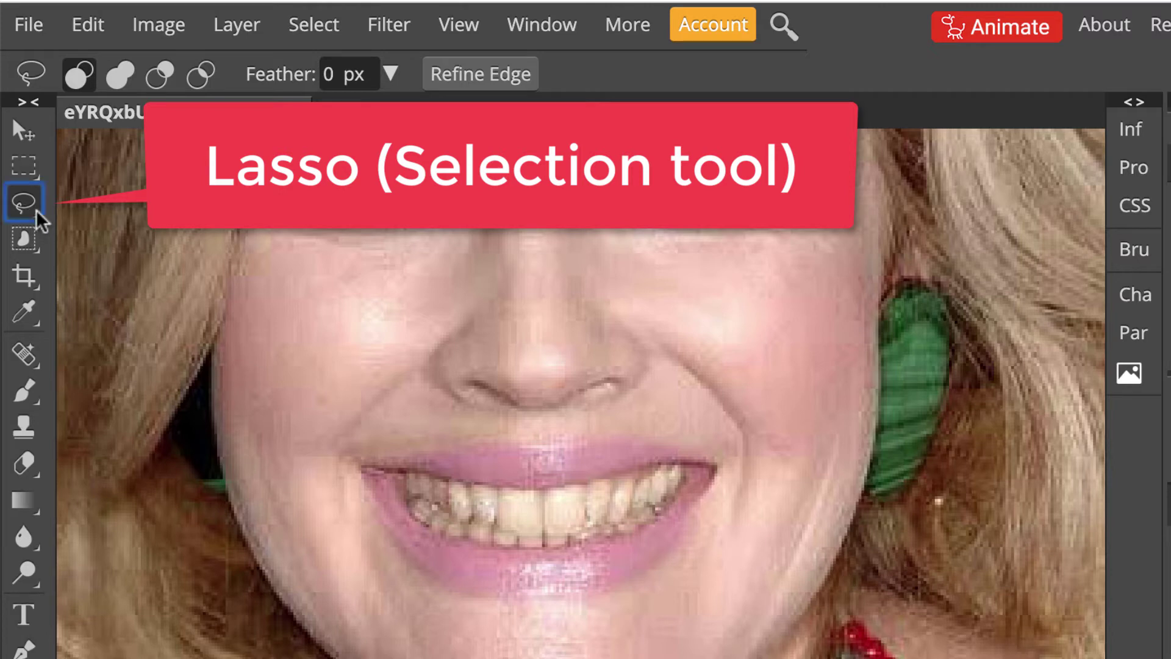
right_click(36, 211)
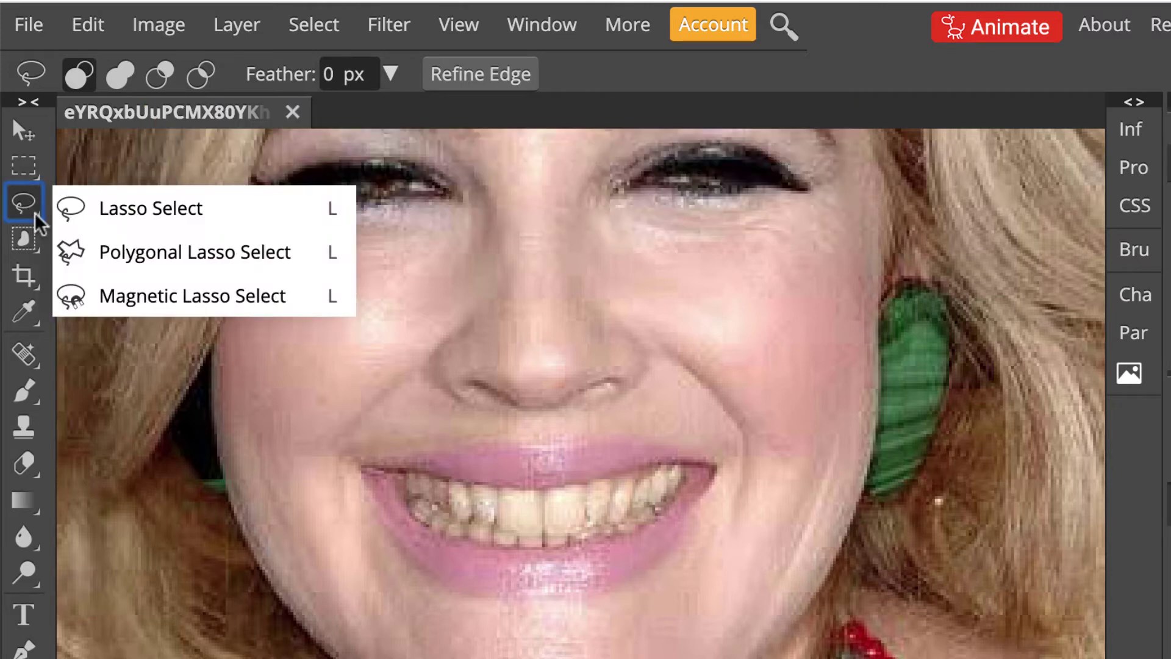
left_click(149, 269)
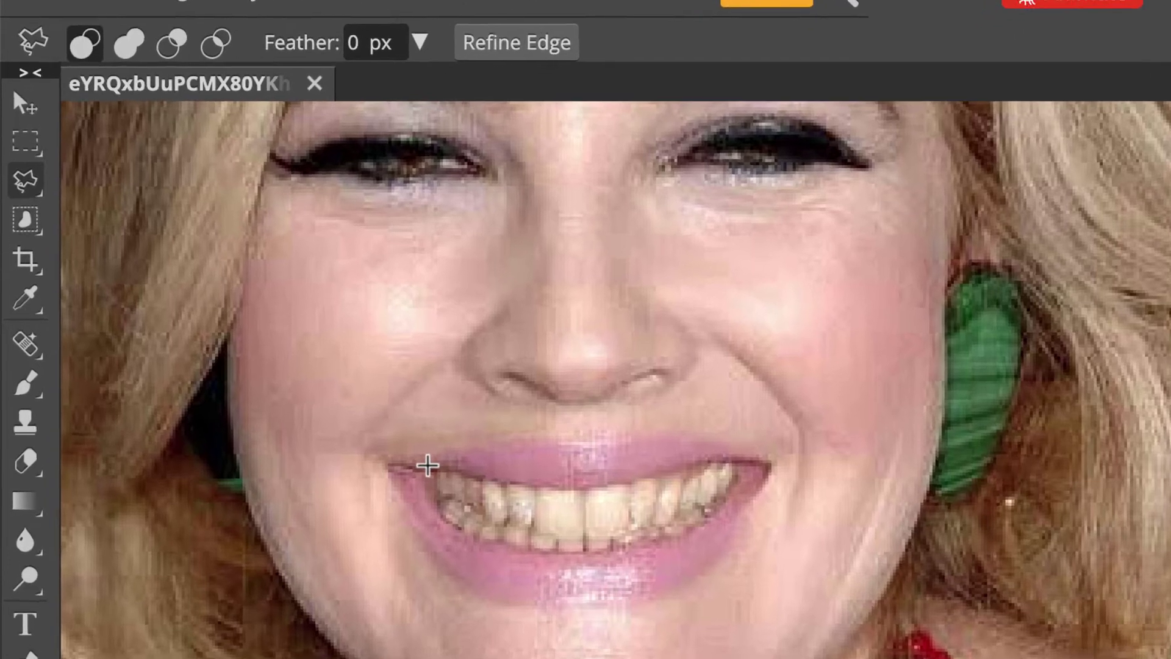
left_click(430, 466)
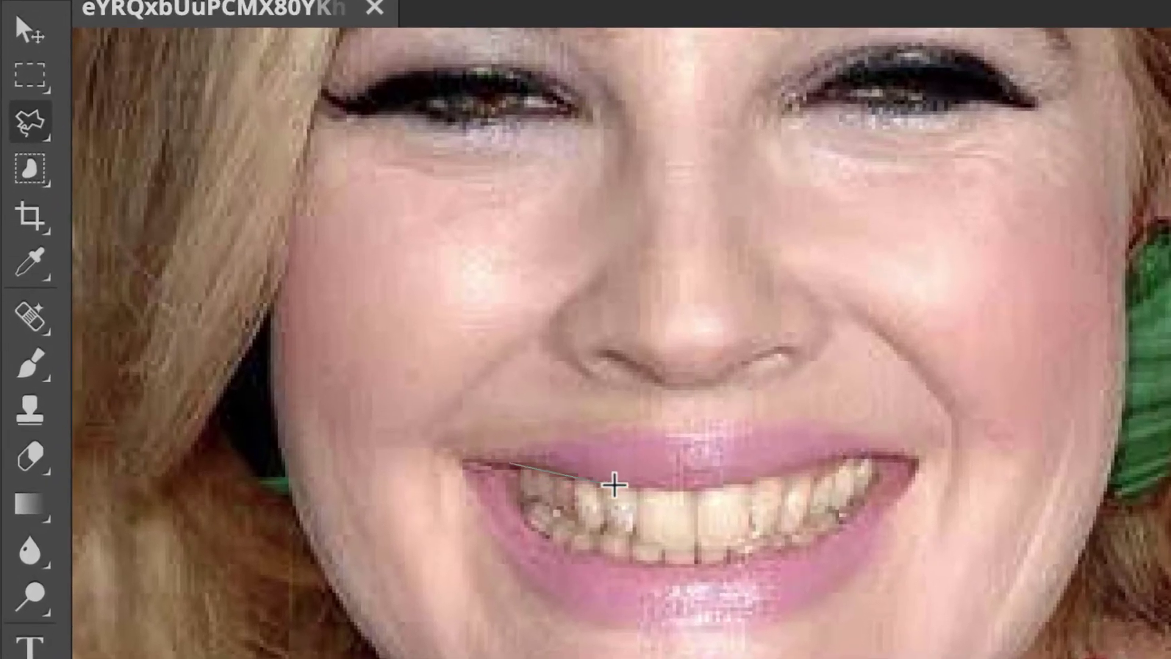
left_click(614, 485)
left_click(710, 490)
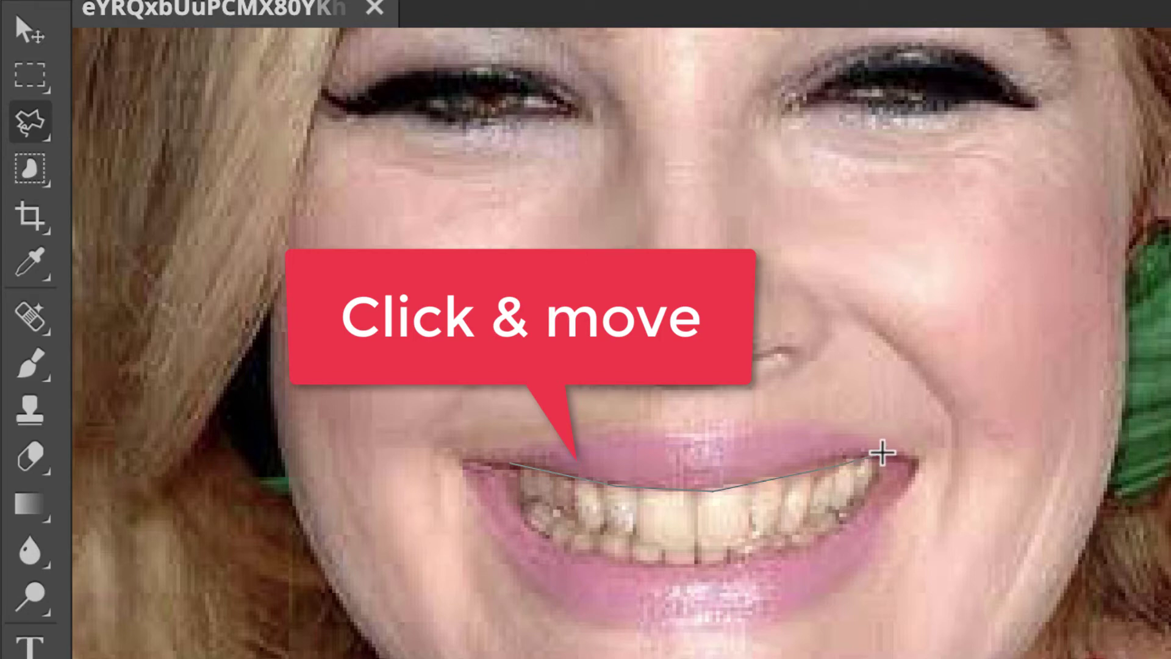
left_click(882, 453)
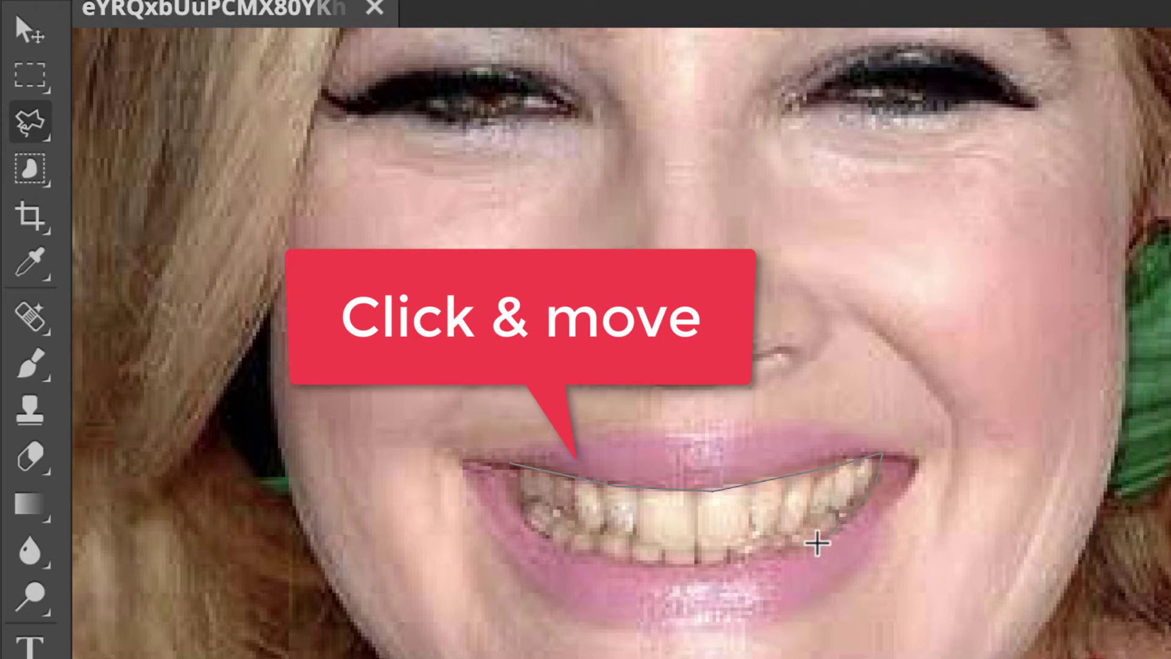
left_click(818, 543)
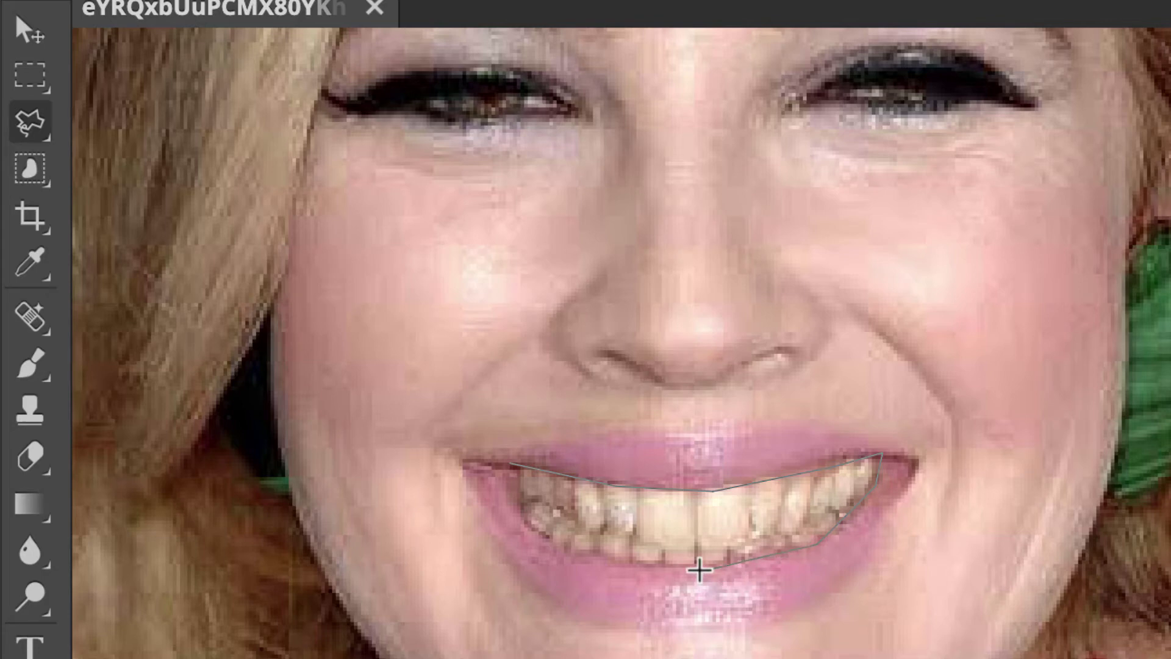
left_click(702, 568)
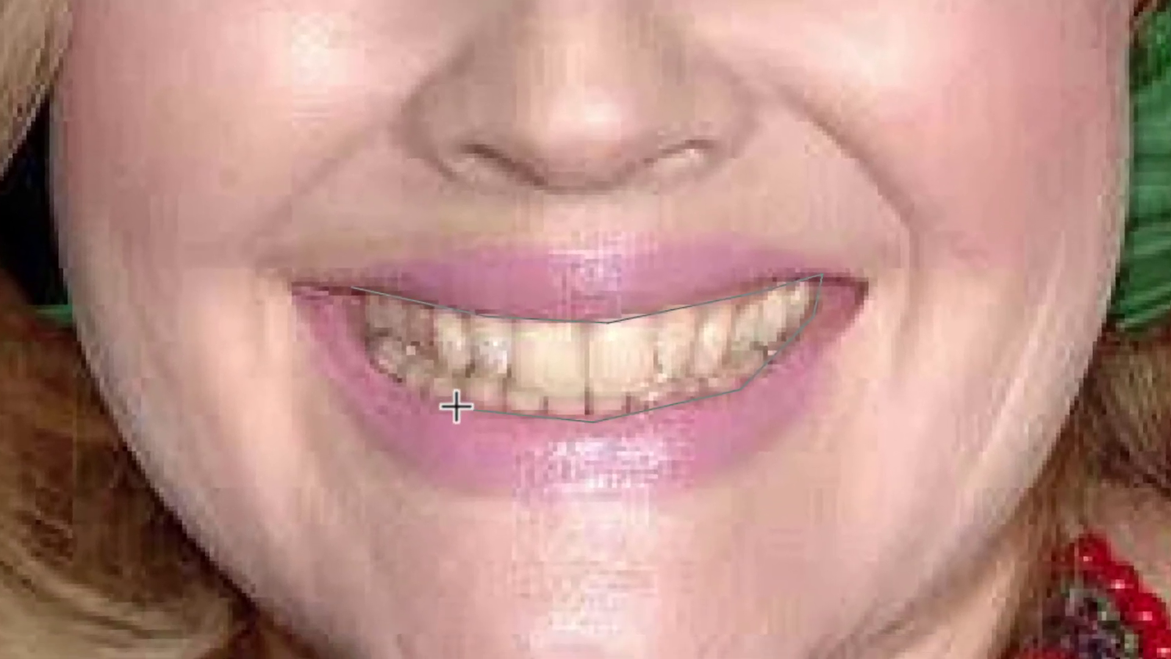
left_click(457, 407)
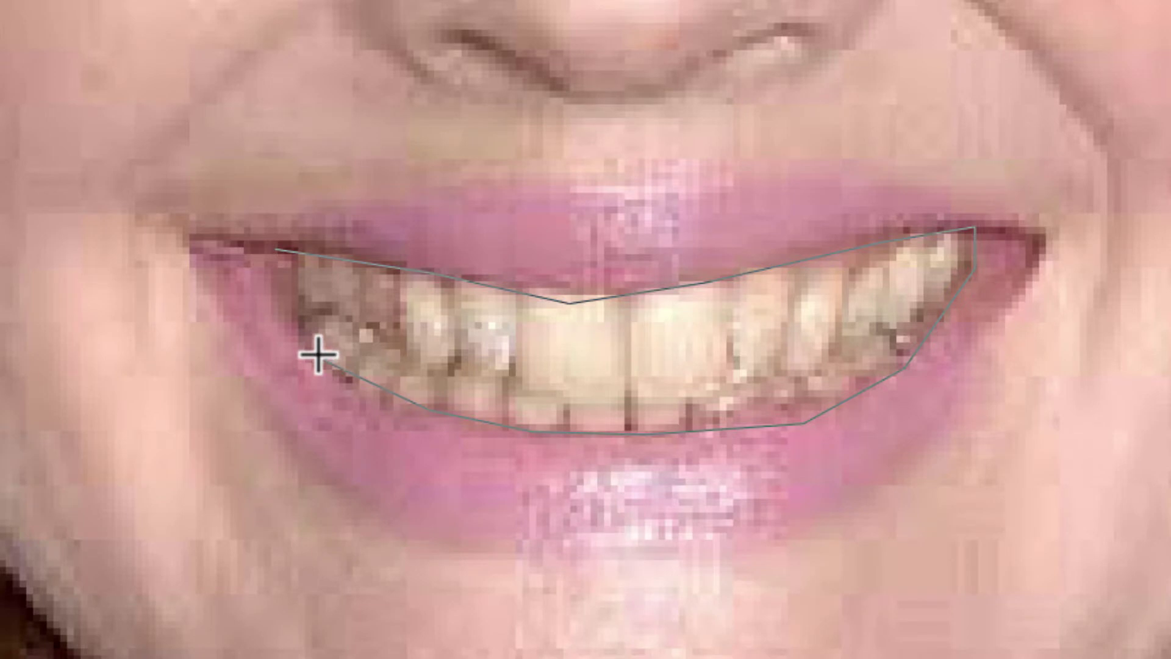
left_click(318, 357)
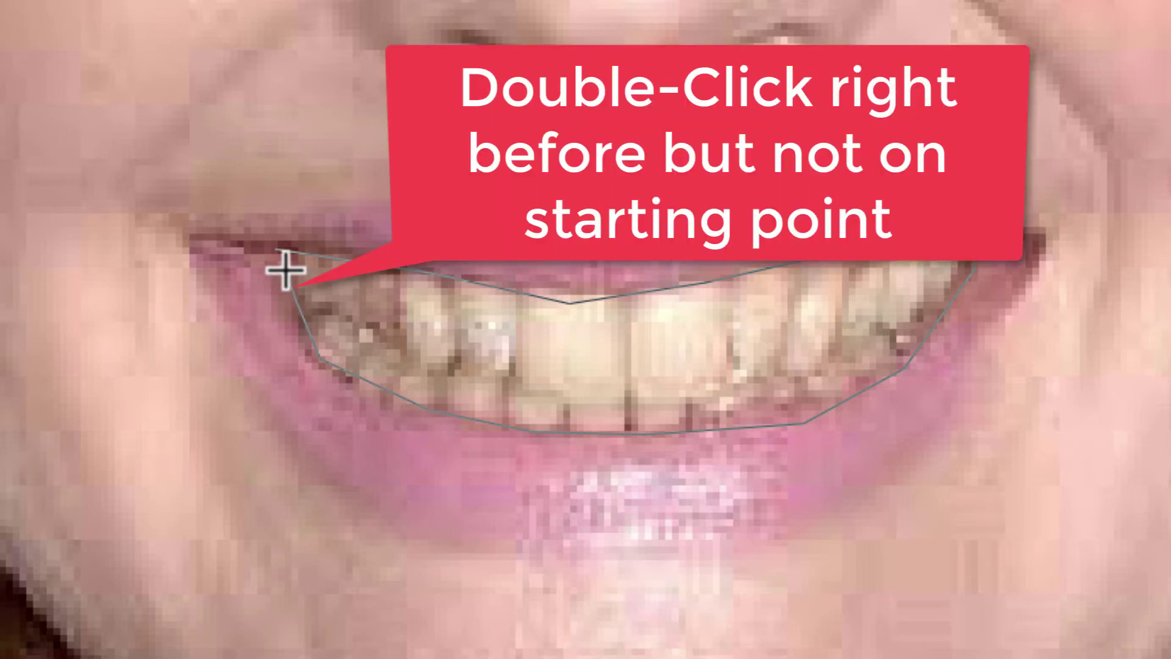
double_click(285, 270)
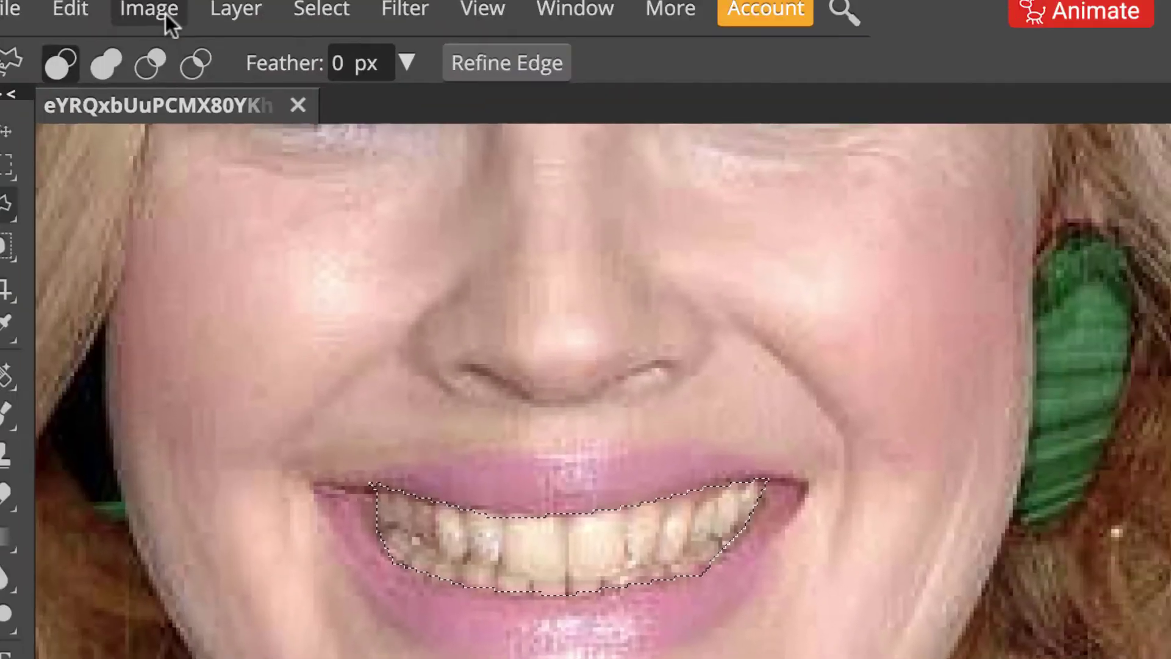
Start a Photo Filter adjustment on the selected teeth and set its filter colour to the muted blue 4444b5
left_click(165, 14)
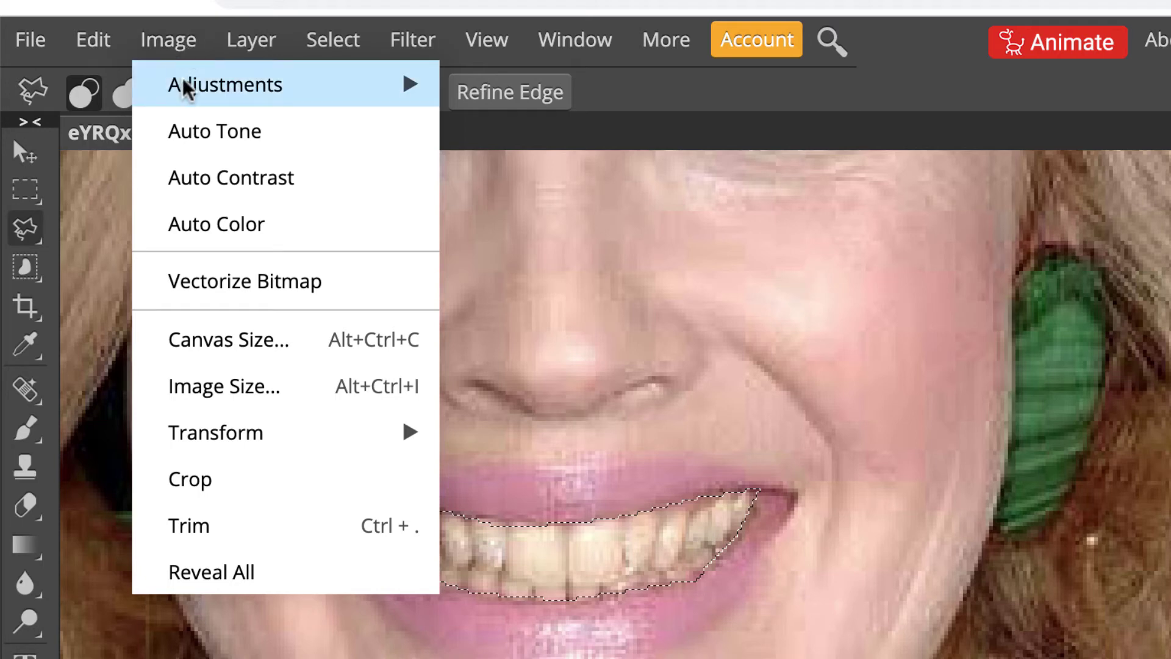
mouse_move(188, 86)
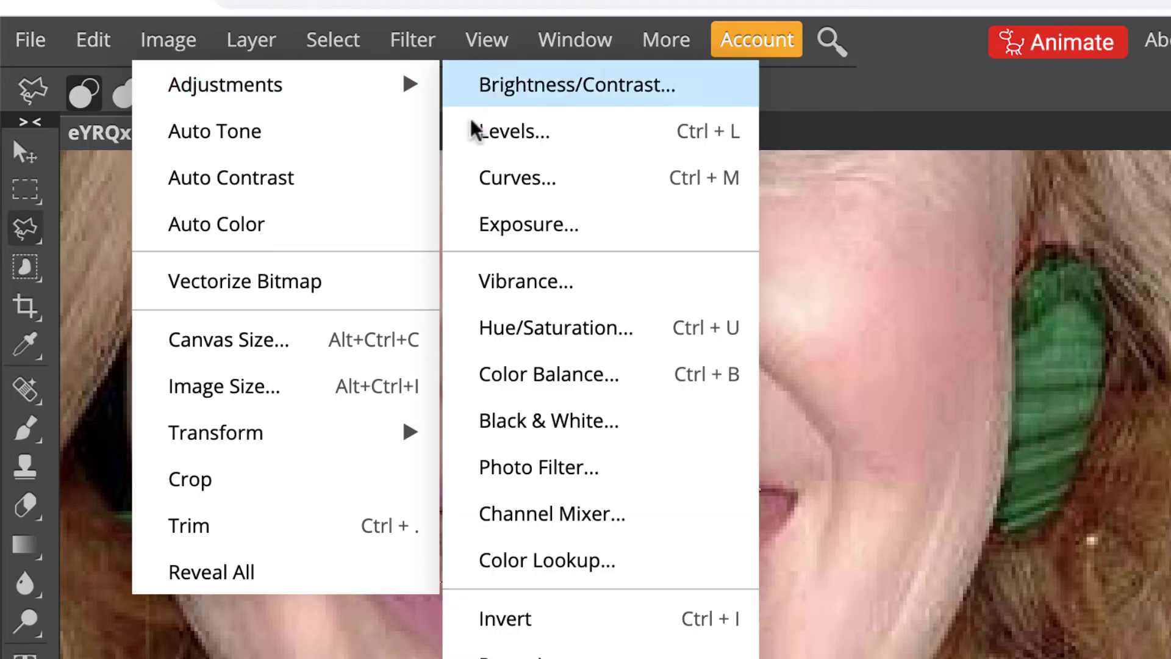
left_click(560, 478)
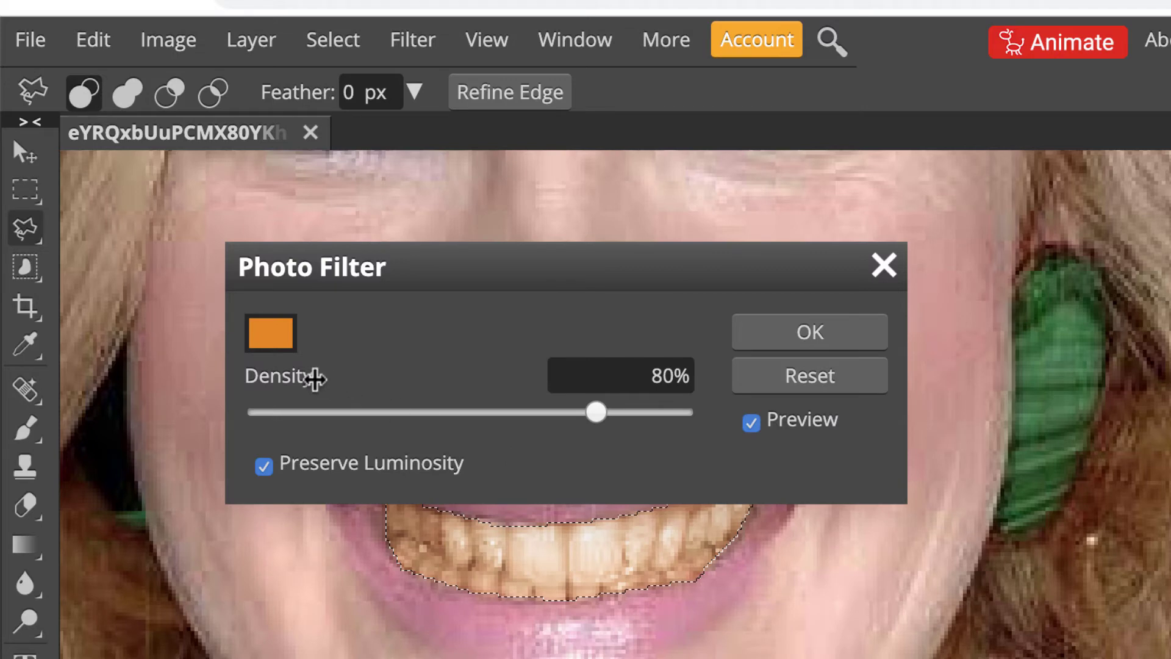
left_click(273, 353)
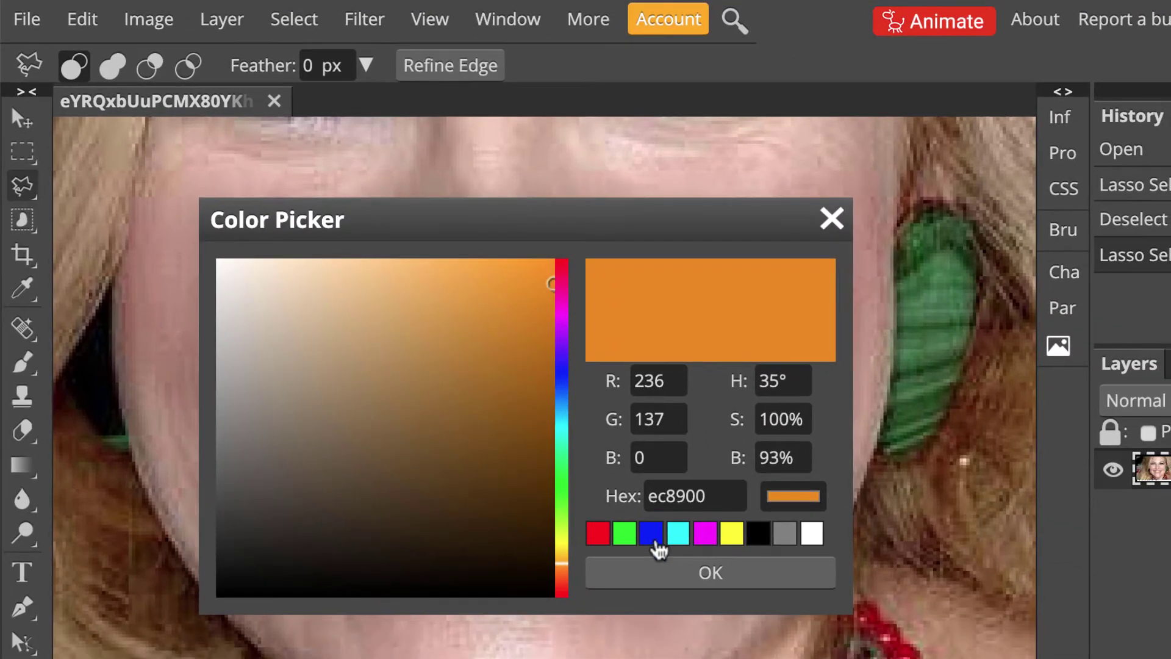
left_click(713, 601)
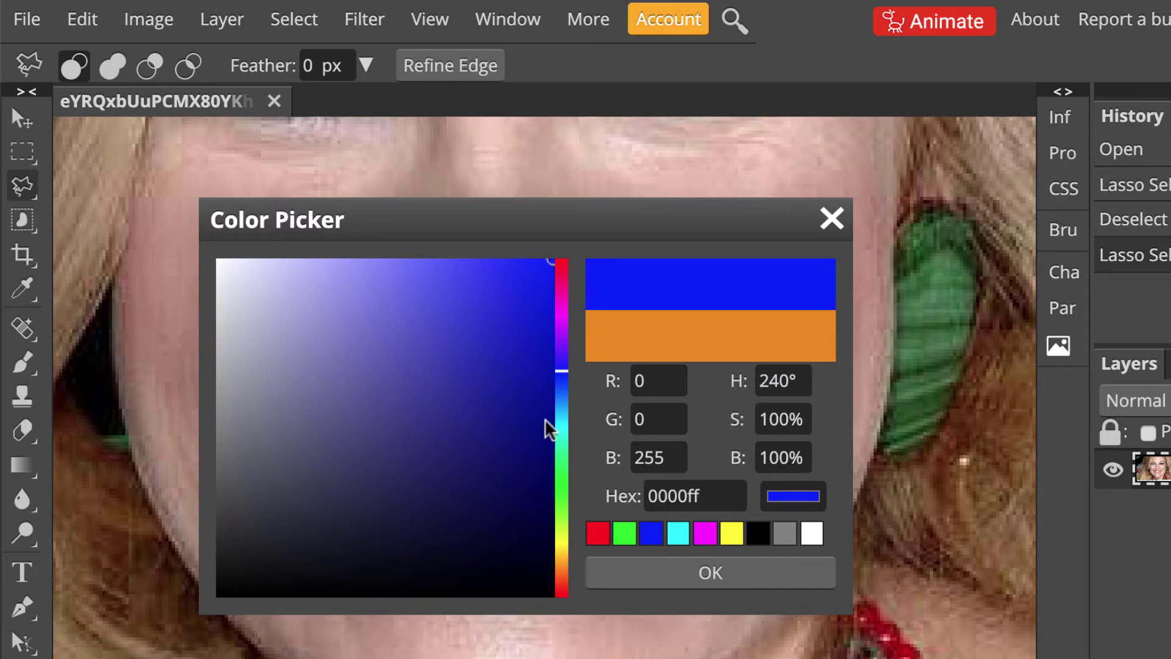
left_click(426, 357)
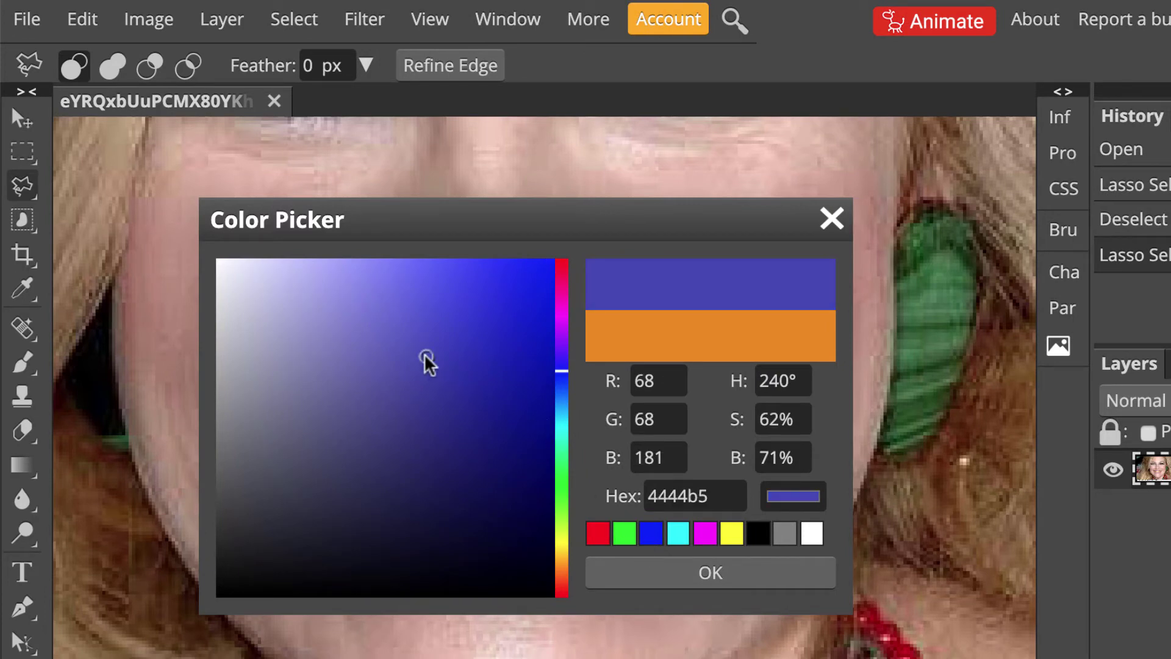
left_click(712, 572)
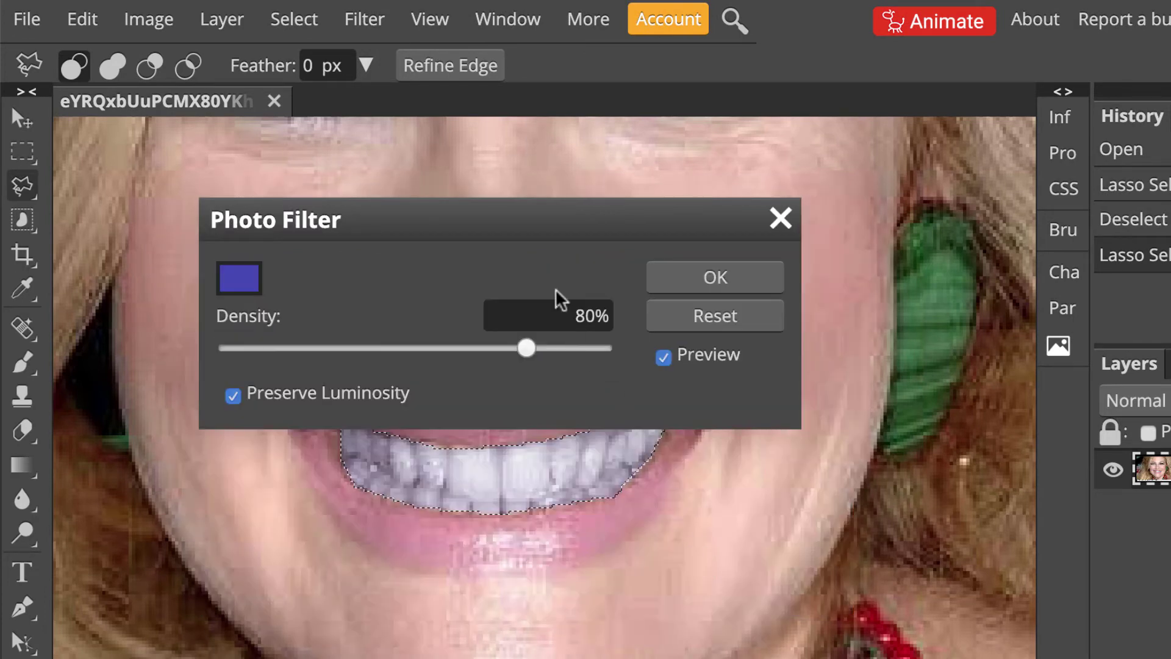
Lower the Photo Filter density to 26%, compare the teeth with and without the preview, and apply the filter
left_click_drag(515, 225, 847, 140)
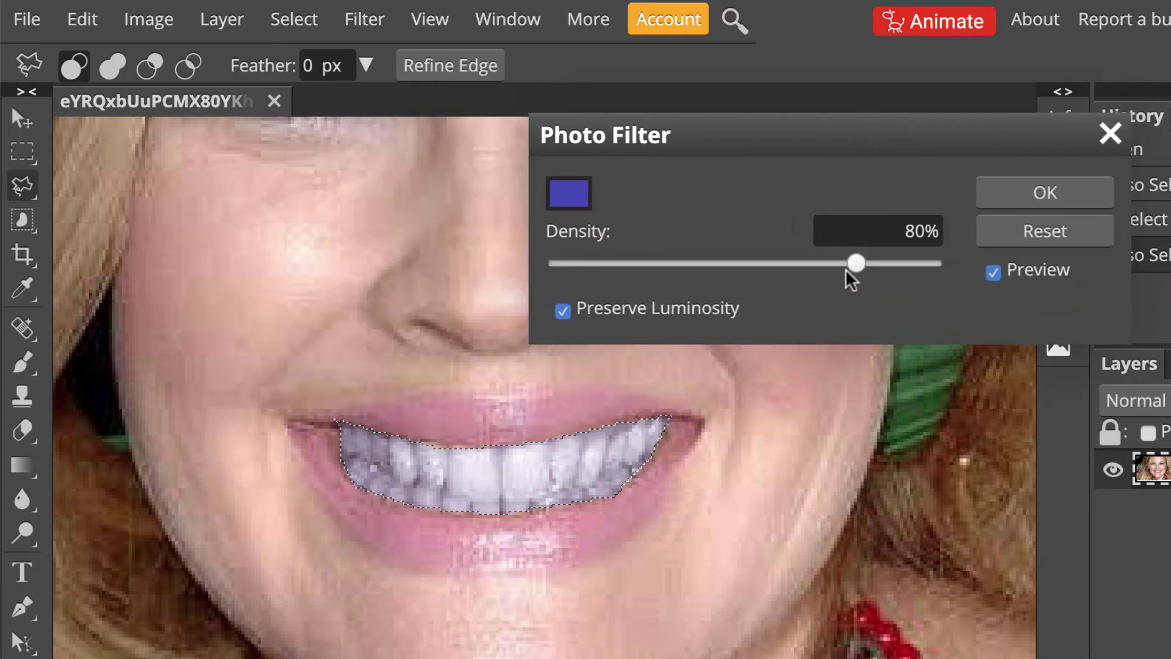
left_click_drag(854, 264, 667, 273)
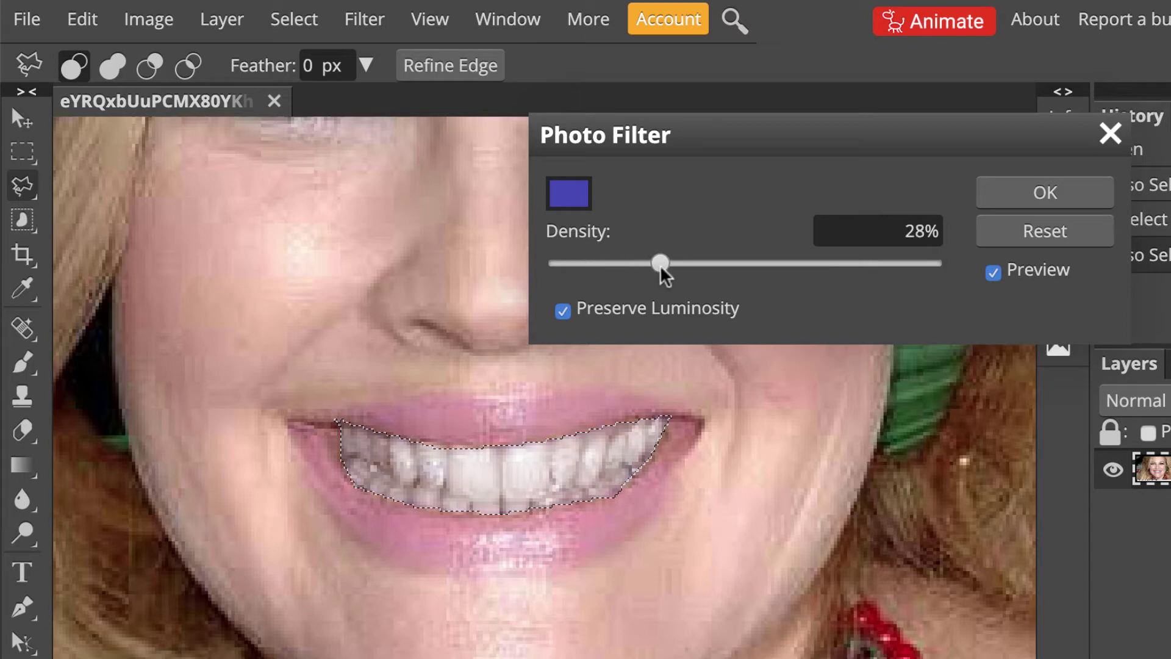
left_click(994, 272)
left_click(993, 273)
left_click(994, 273)
left_click(993, 273)
left_click_drag(660, 264, 654, 263)
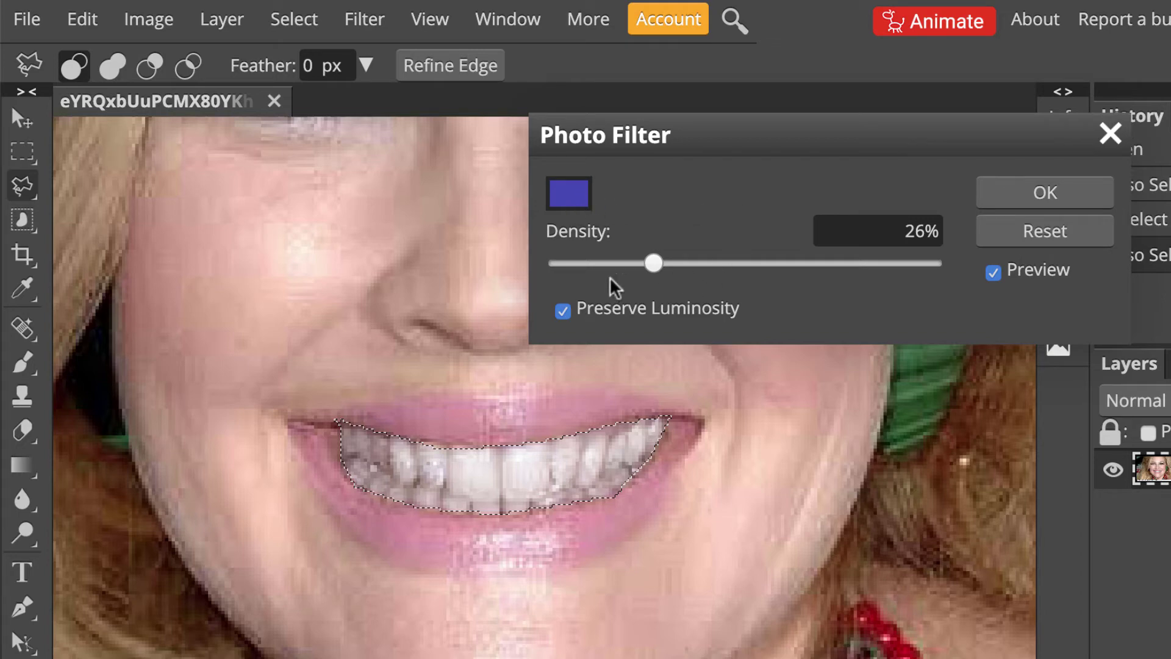
left_click(1056, 194)
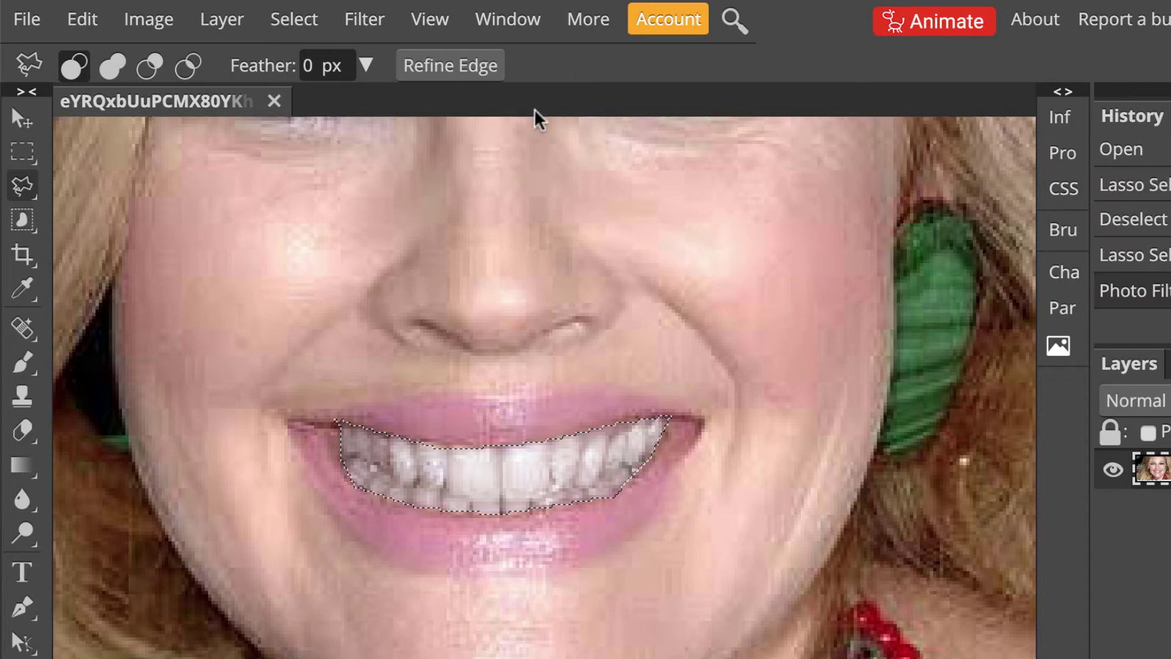
Start a Levels adjustment on the selected teeth, set the input highlight level to 242 and compare the preview
left_click(153, 24)
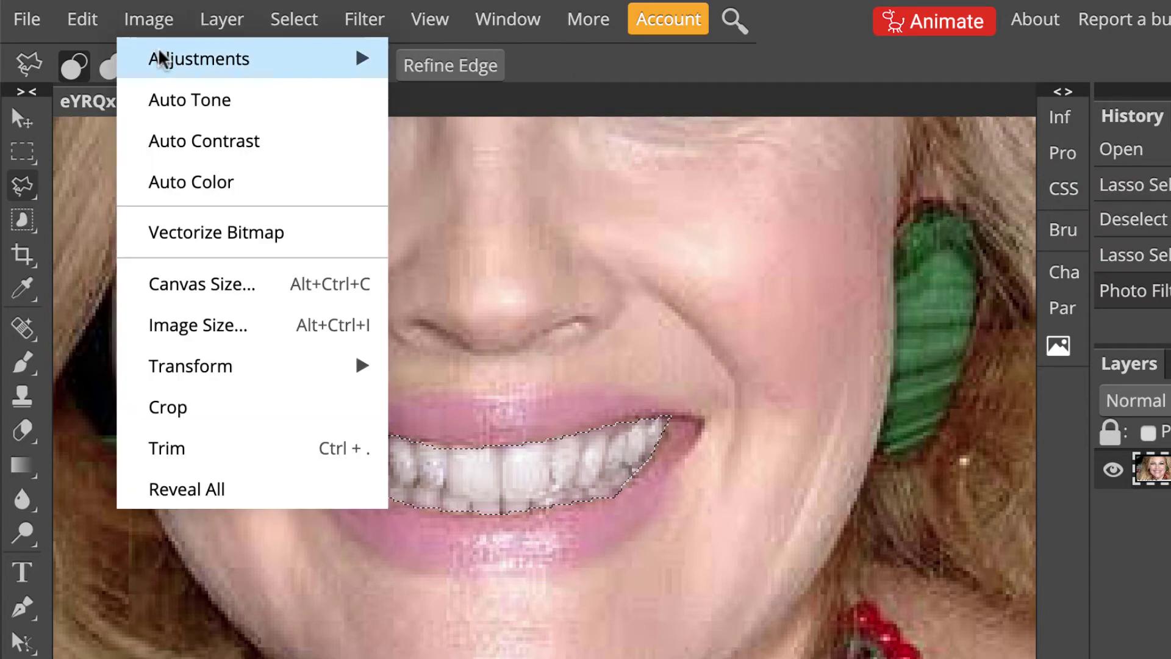
mouse_move(158, 53)
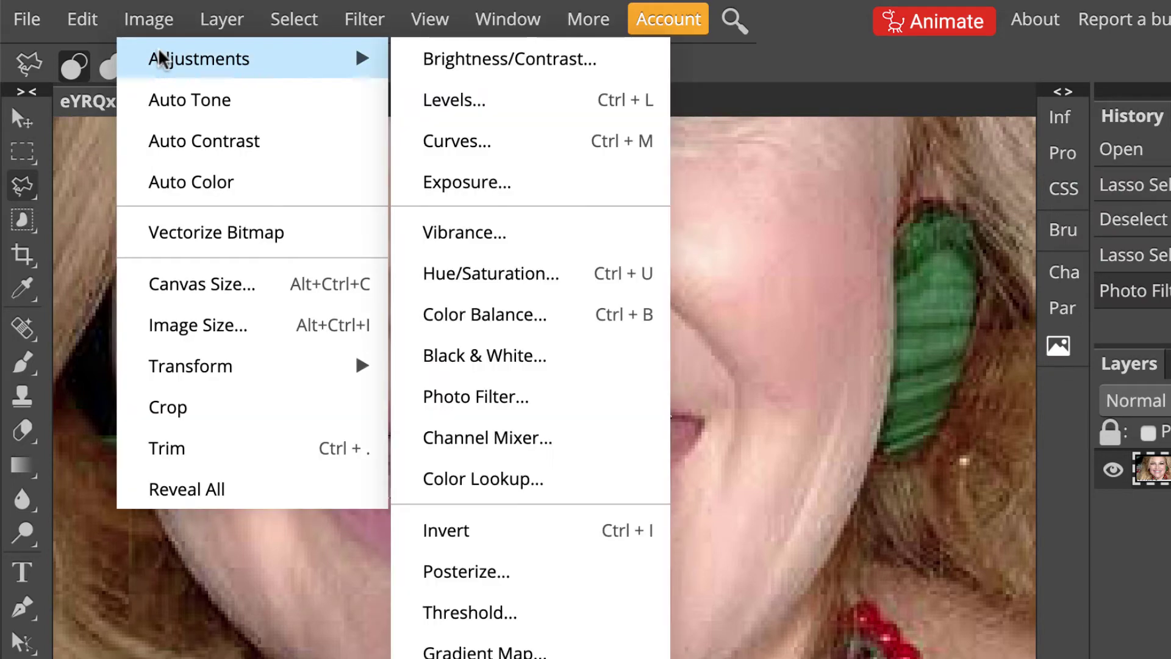
left_click(463, 98)
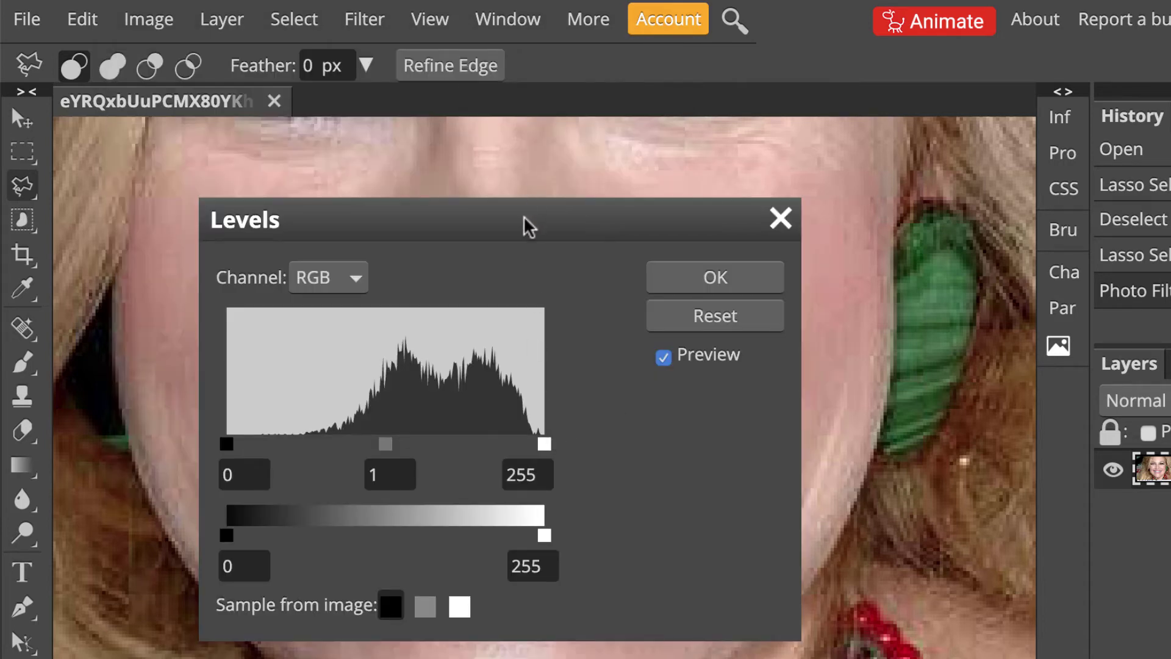
left_click_drag(534, 213, 1088, 138)
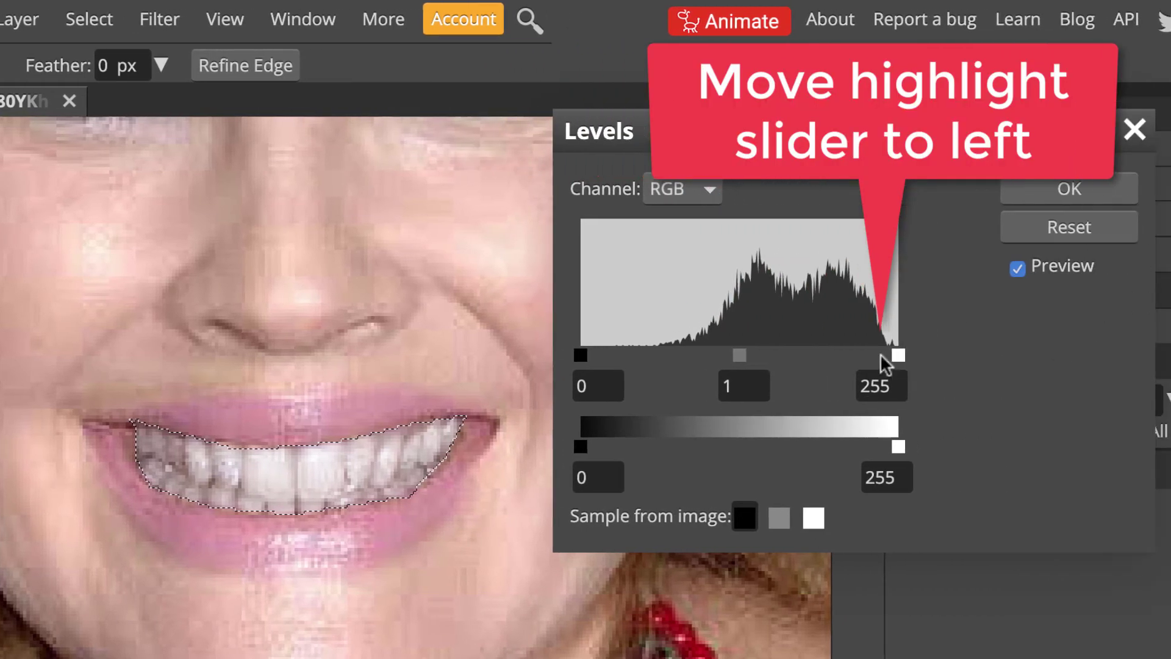
mouse_move(881, 354)
left_mouse_down()
mouse_move(800, 347)
mouse_move(882, 353)
left_mouse_up()
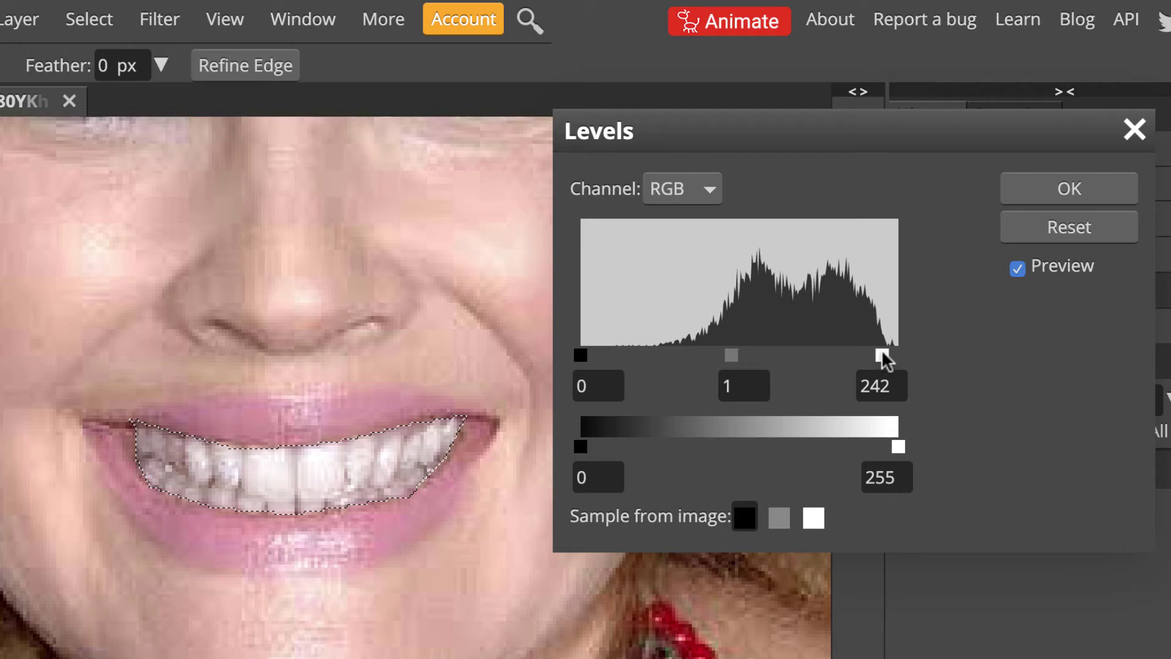
left_click(1018, 269)
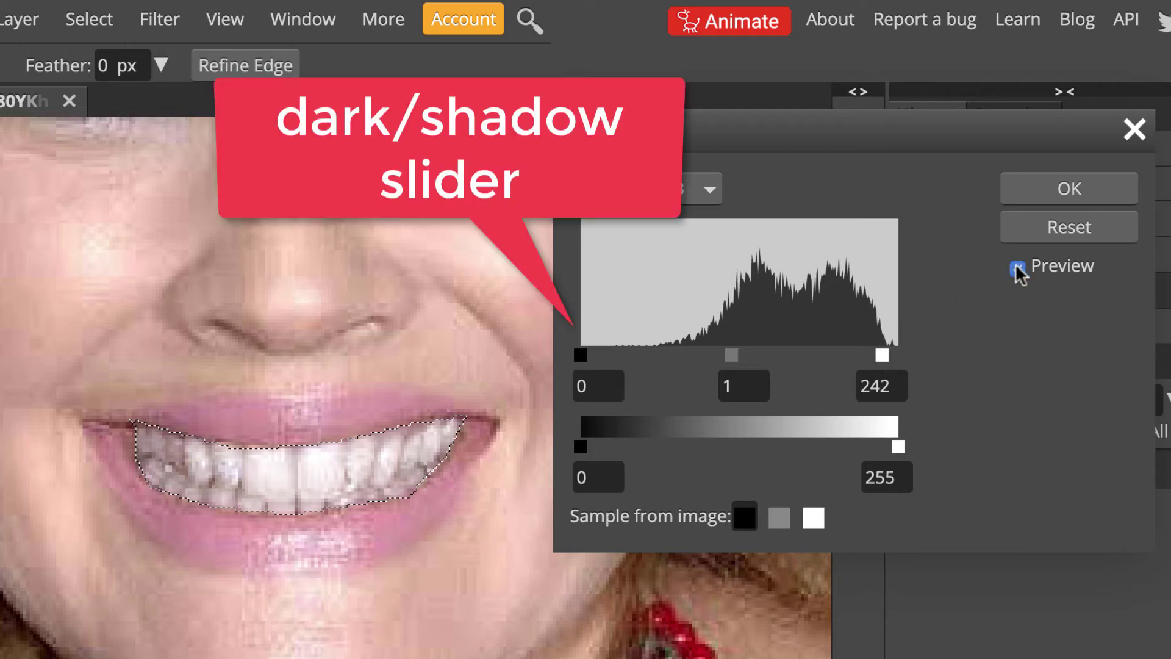
left_click(1018, 269)
left_click(1018, 269)
Set the Levels input shadow level to 15, compare the preview and apply the adjustment to the teeth
left_click_drag(582, 349, 599, 349)
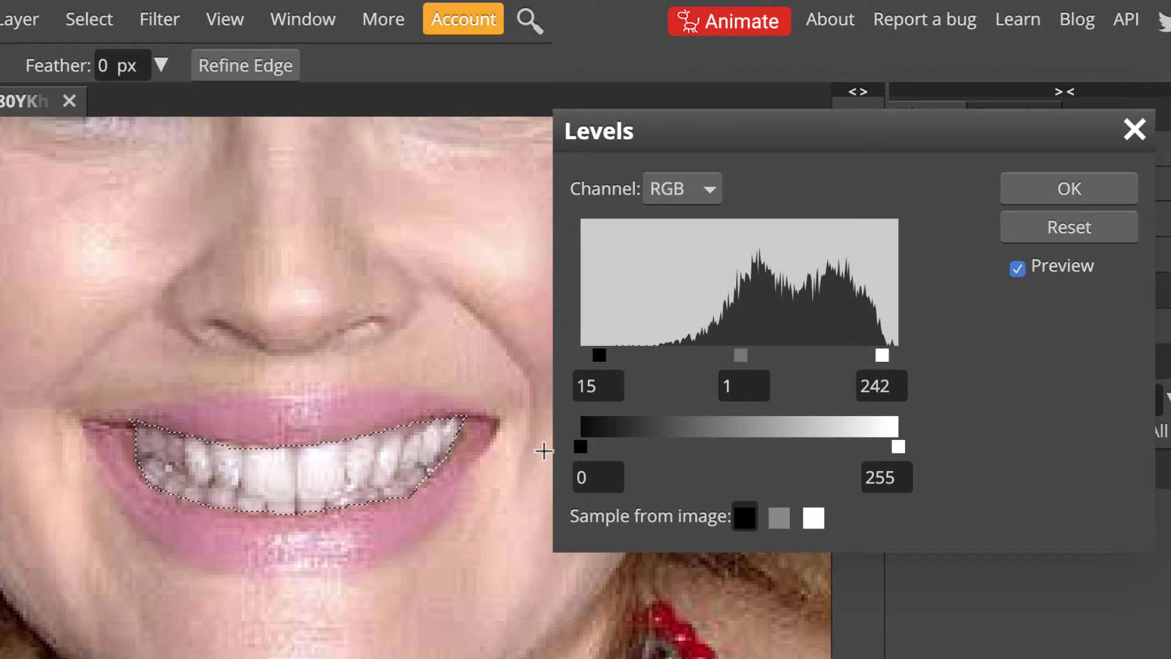
left_click(1017, 268)
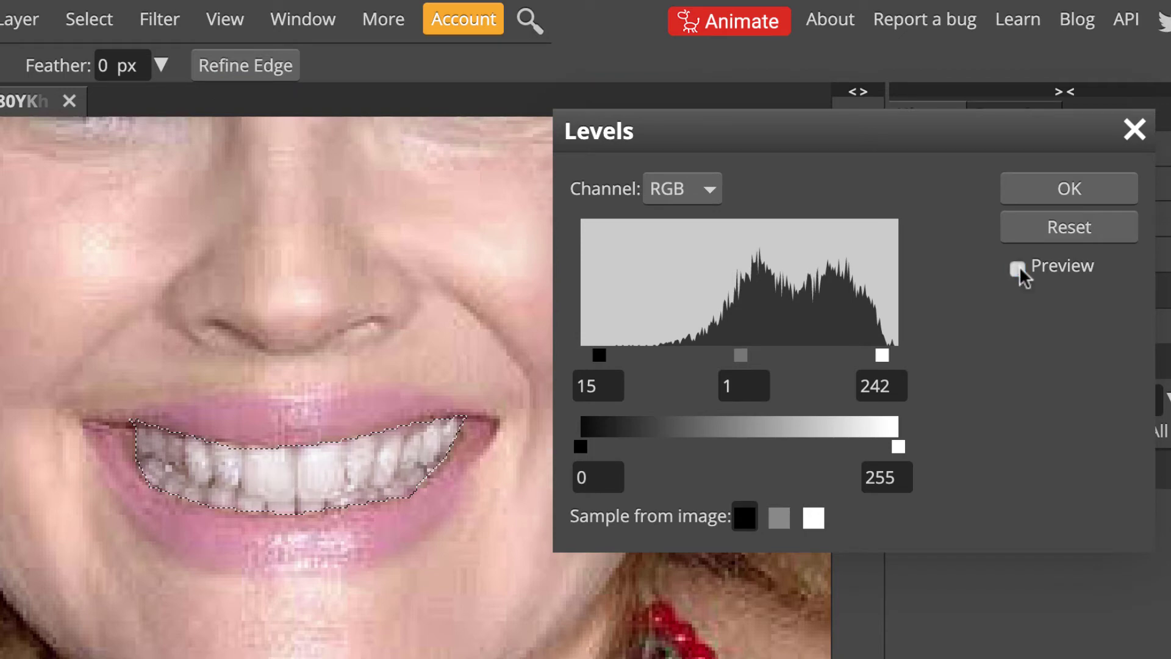
left_click(1018, 268)
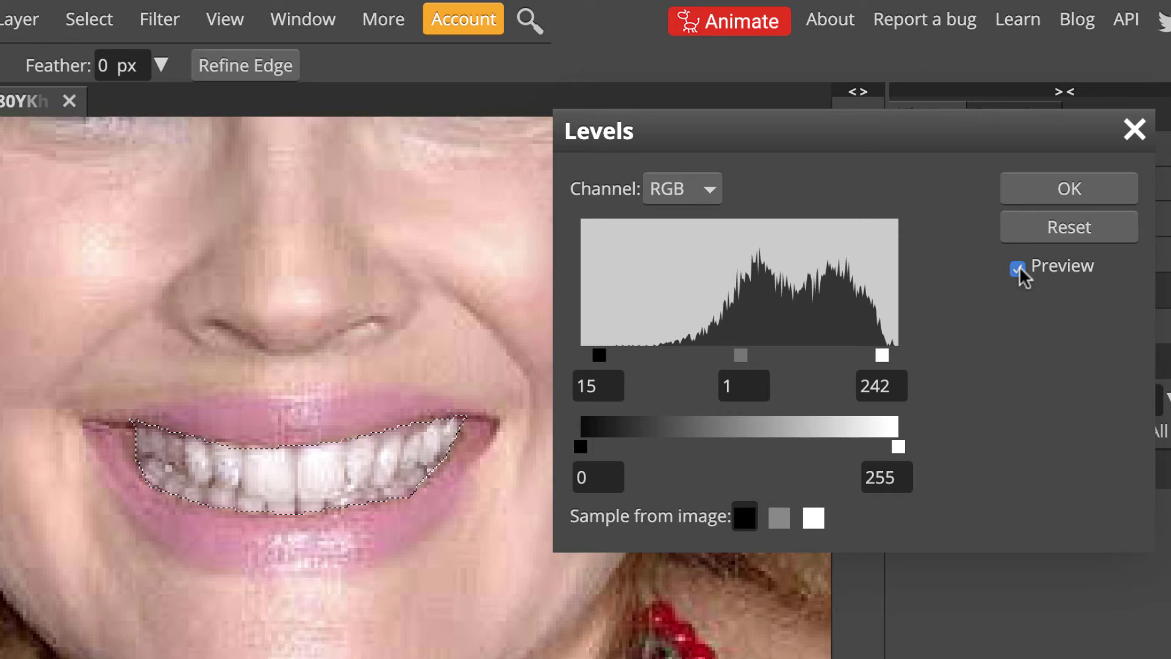
left_click(1084, 178)
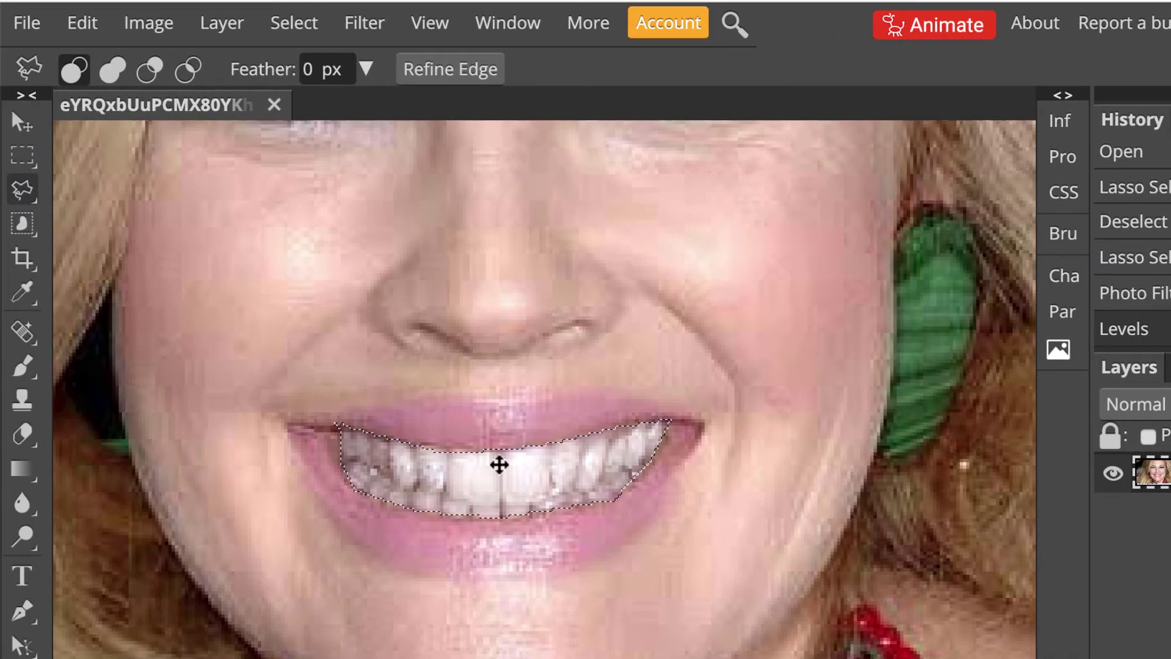
Deselect the teeth and show the whole portrait
left_click(309, 27)
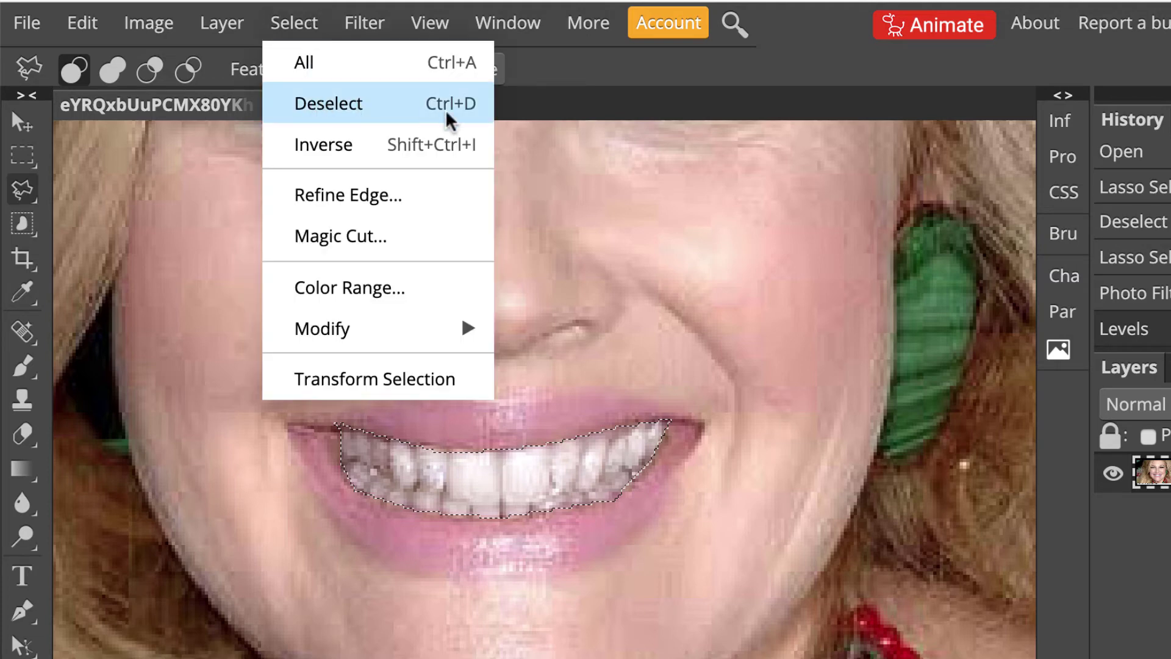
left_click(473, 110)
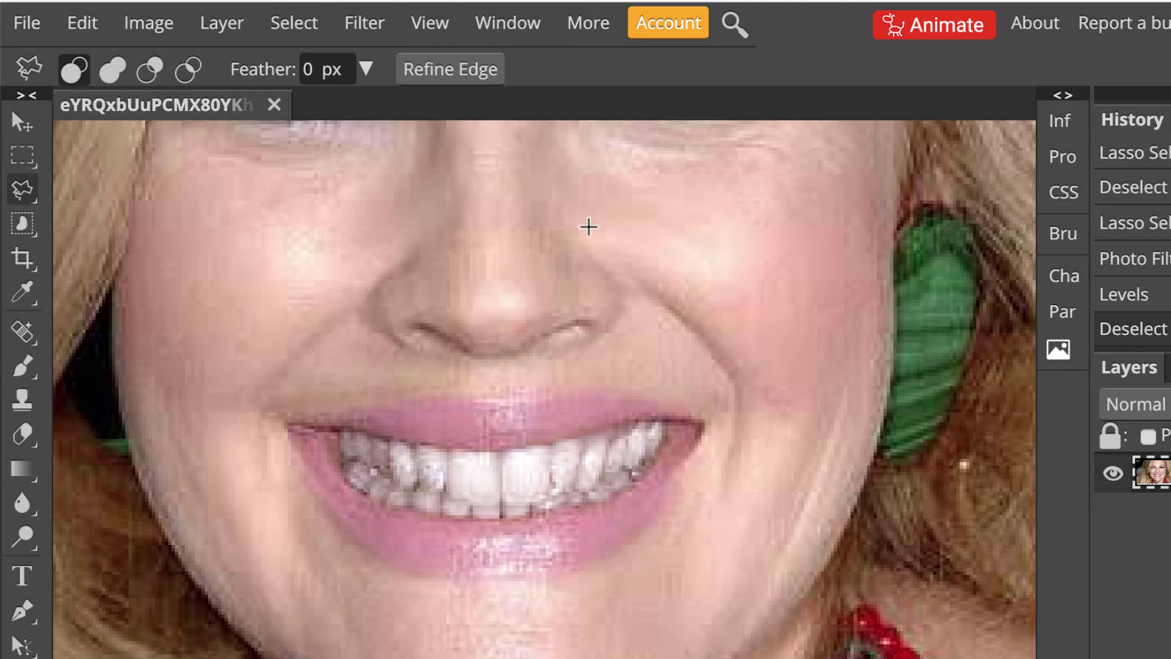
scroll(588, 227, "down", 5)
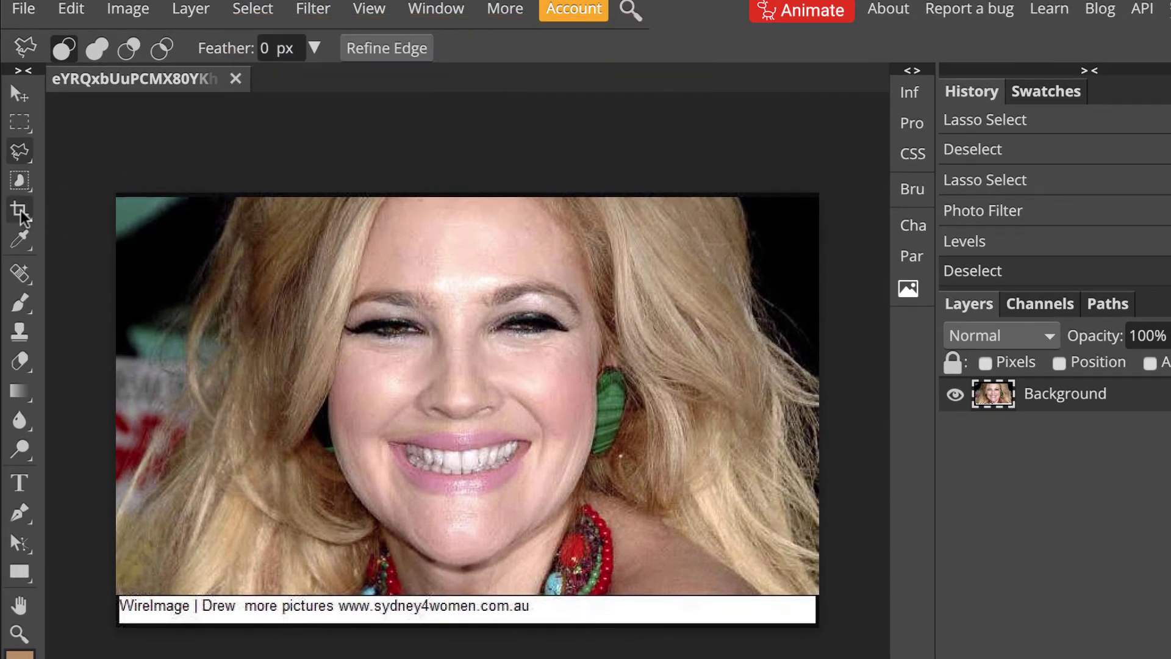
Crop the portrait with the Crop tool to about 581 × 341 px, cutting off the caption strip and black borders
left_click(24, 213)
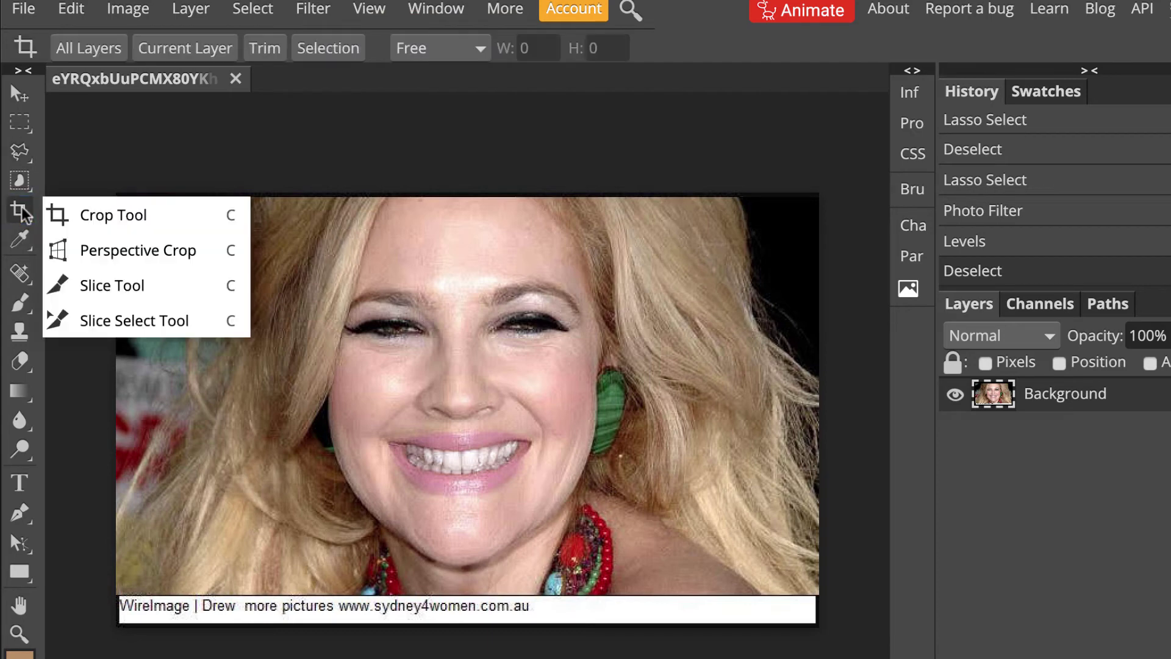
left_click(111, 218)
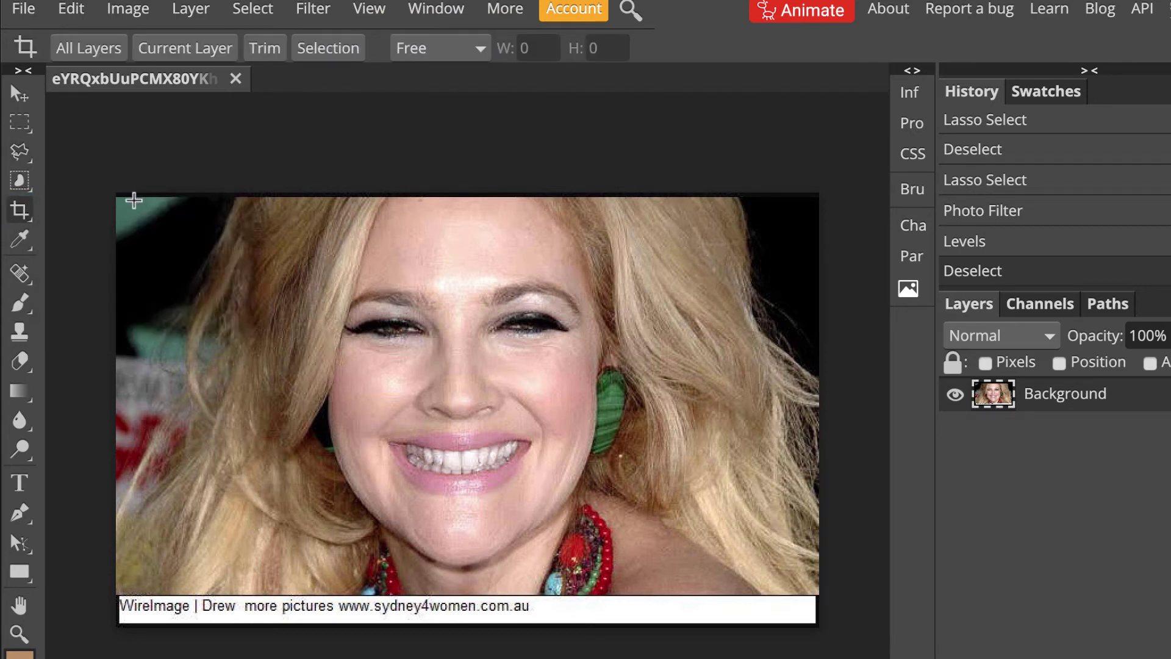
left_click_drag(134, 199, 767, 565)
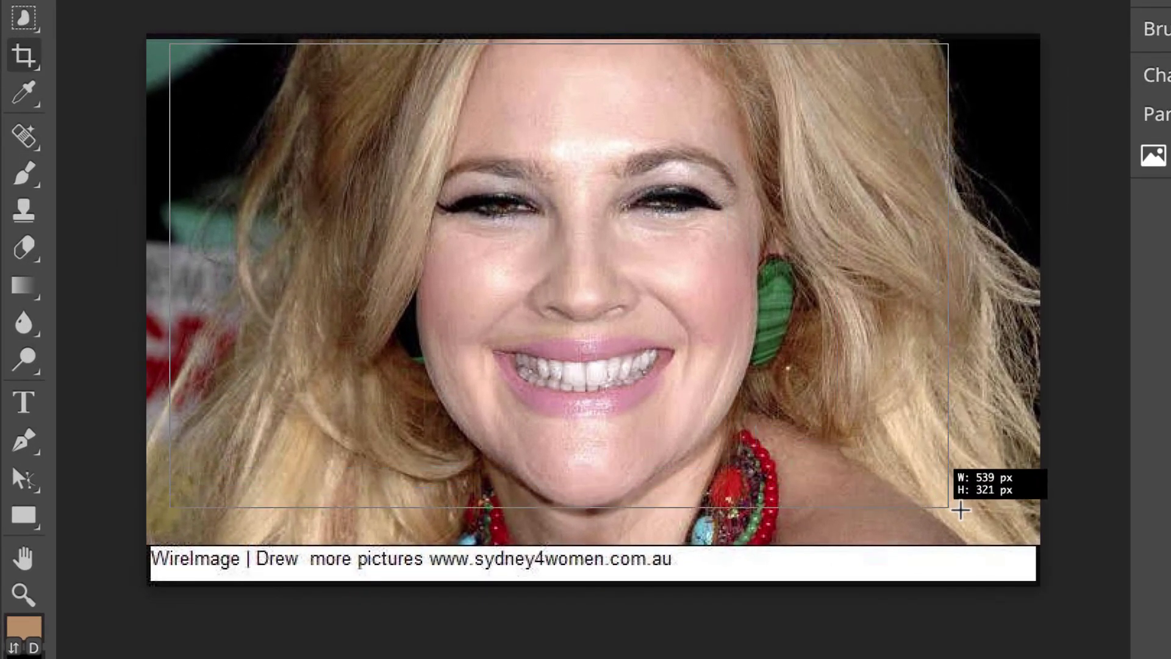
left_click_drag(961, 510, 1017, 538)
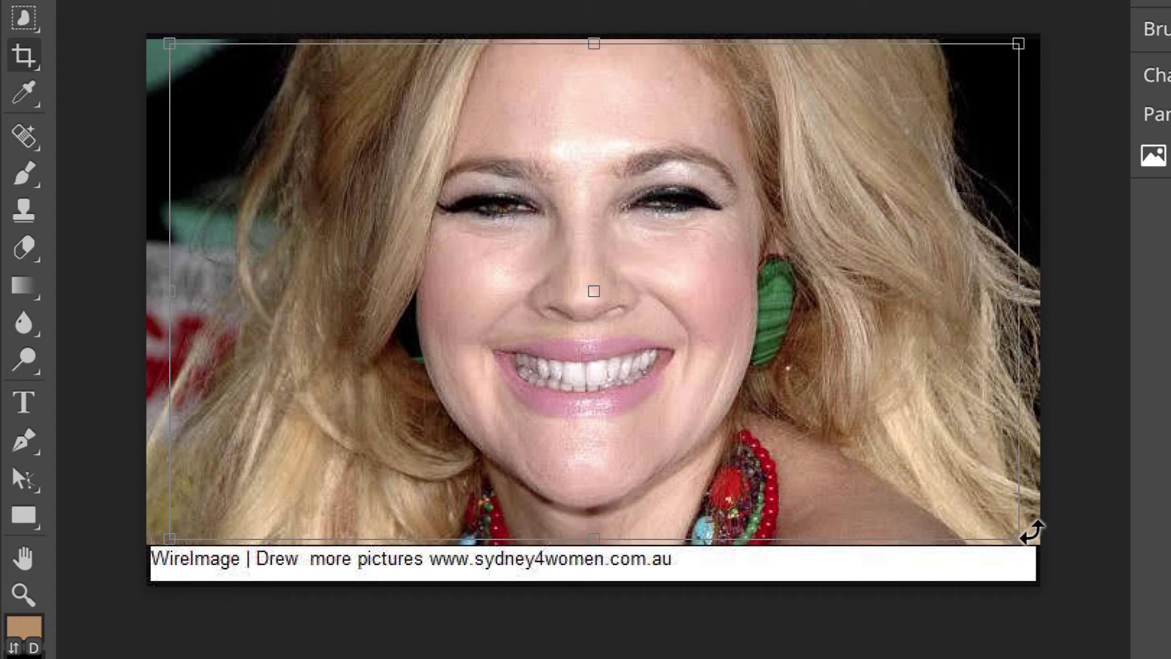
mouse_move(1018, 44)
left_mouse_down()
mouse_move(972, 52)
mouse_move(1010, 46)
left_mouse_up()
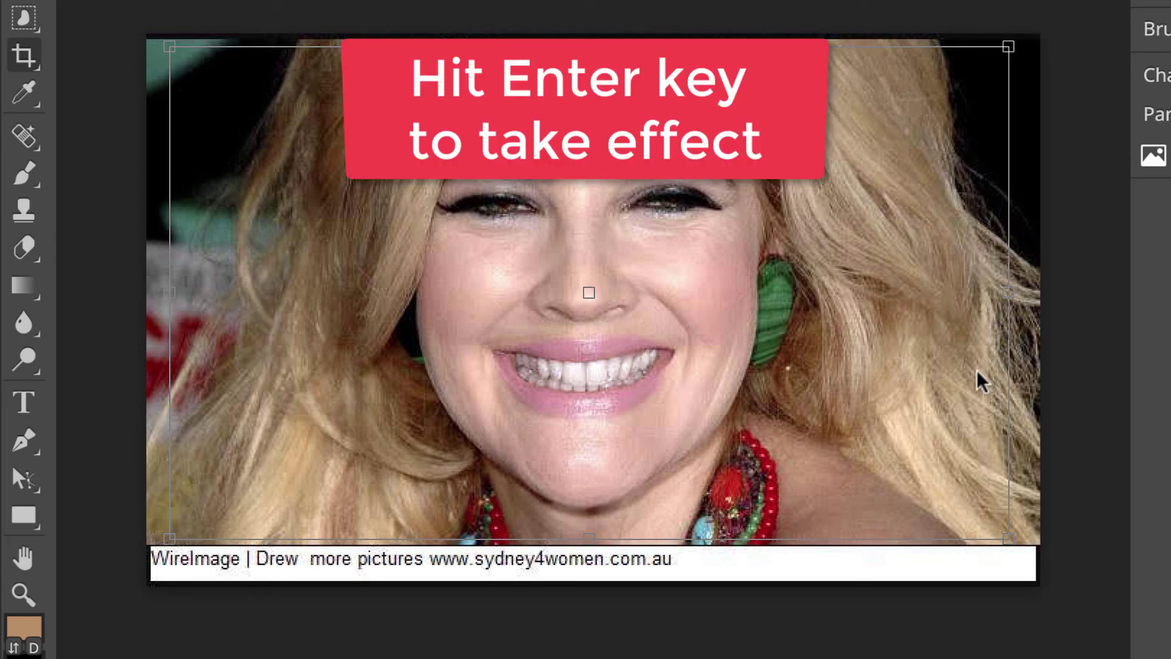
key("Return")
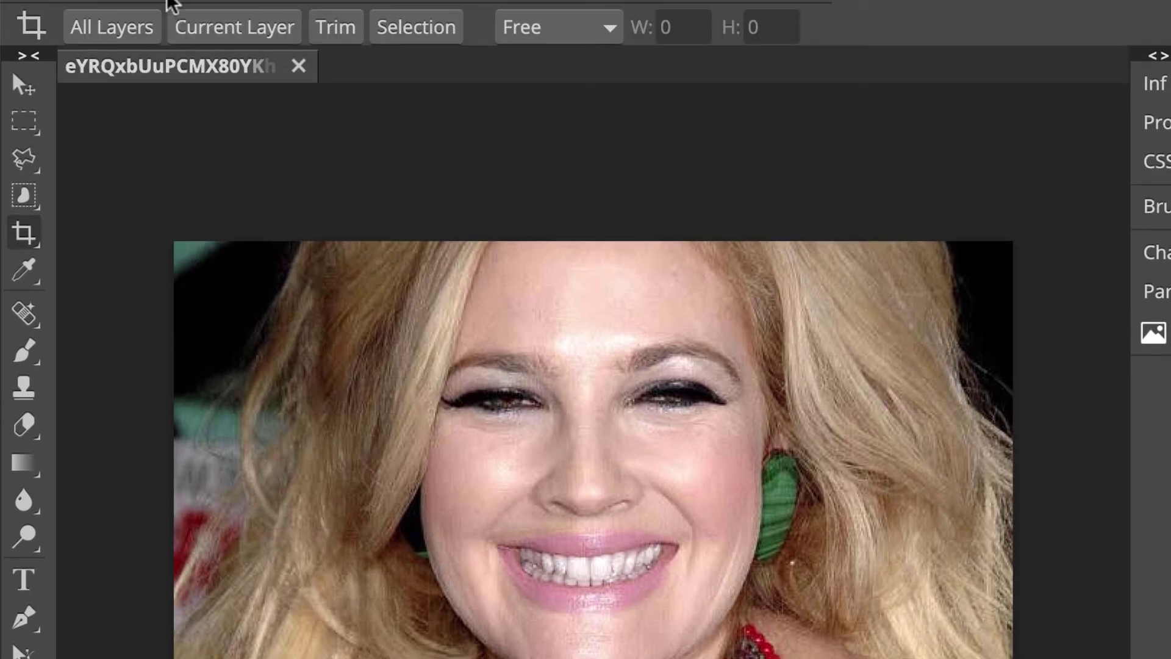
Check the cropped portrait's pixel dimensions in Image Size without changing them
left_click(162, 15)
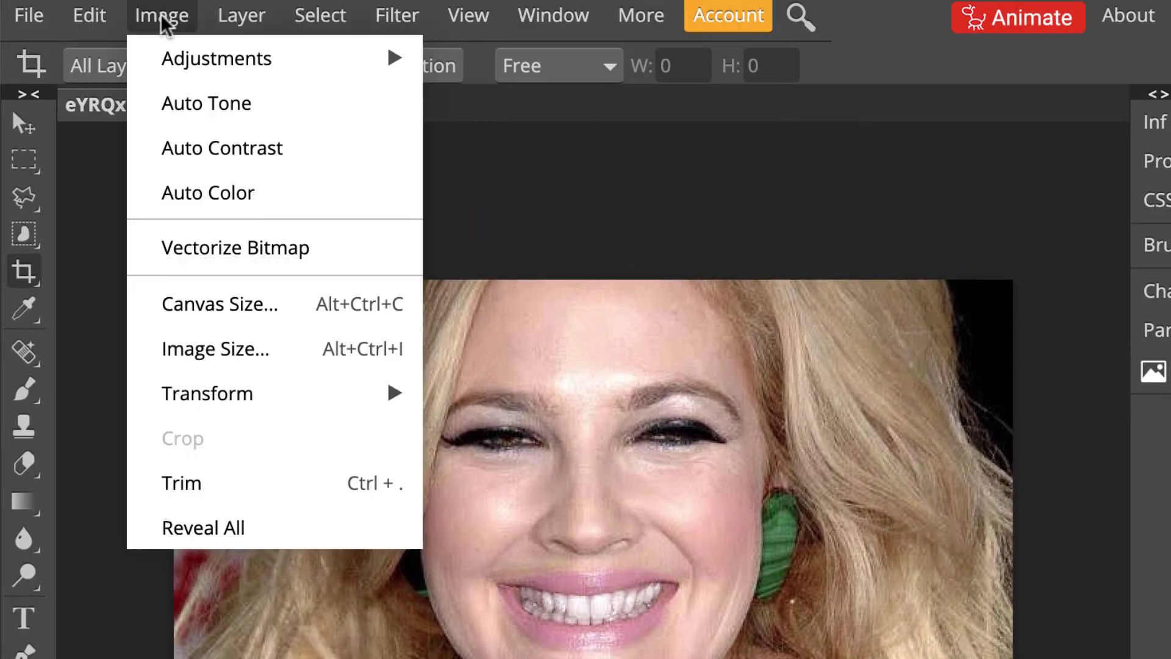
left_click(218, 350)
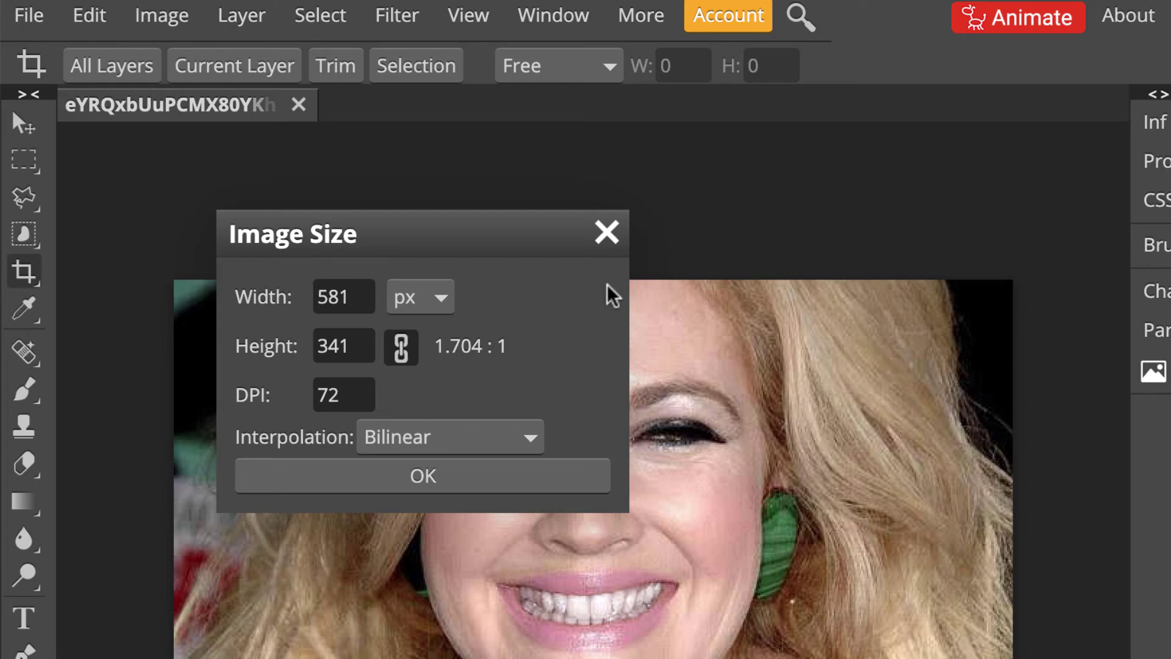
left_click(606, 231)
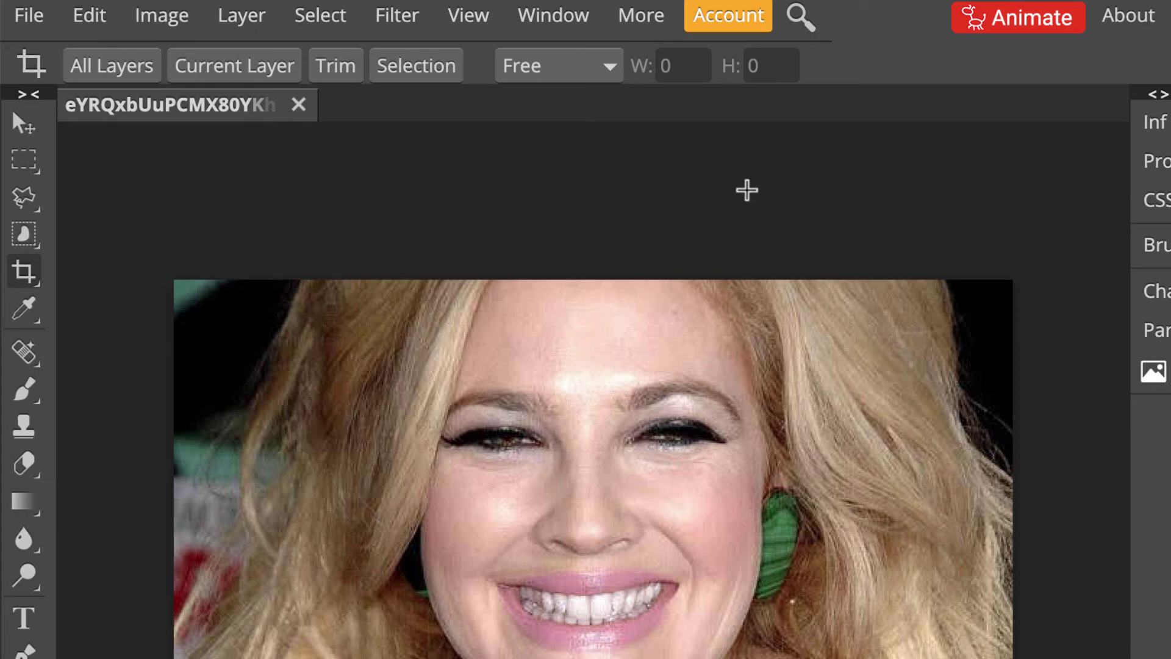
Export the portrait as a JPG at 80% quality and save the file
left_click(26, 14)
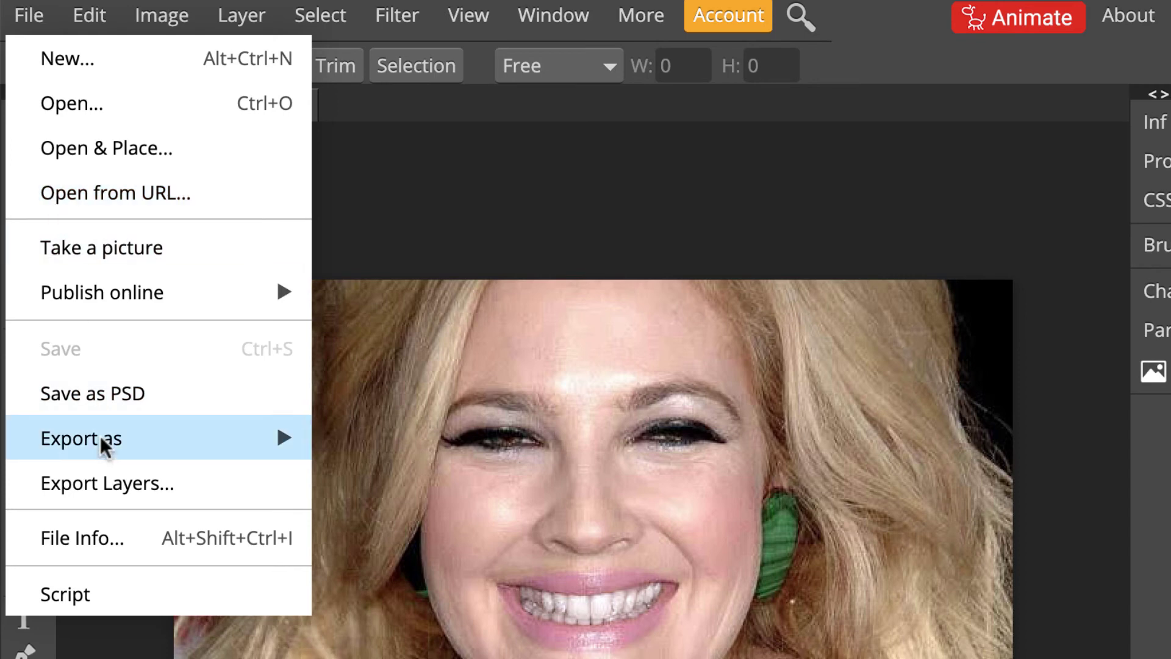
mouse_move(100, 436)
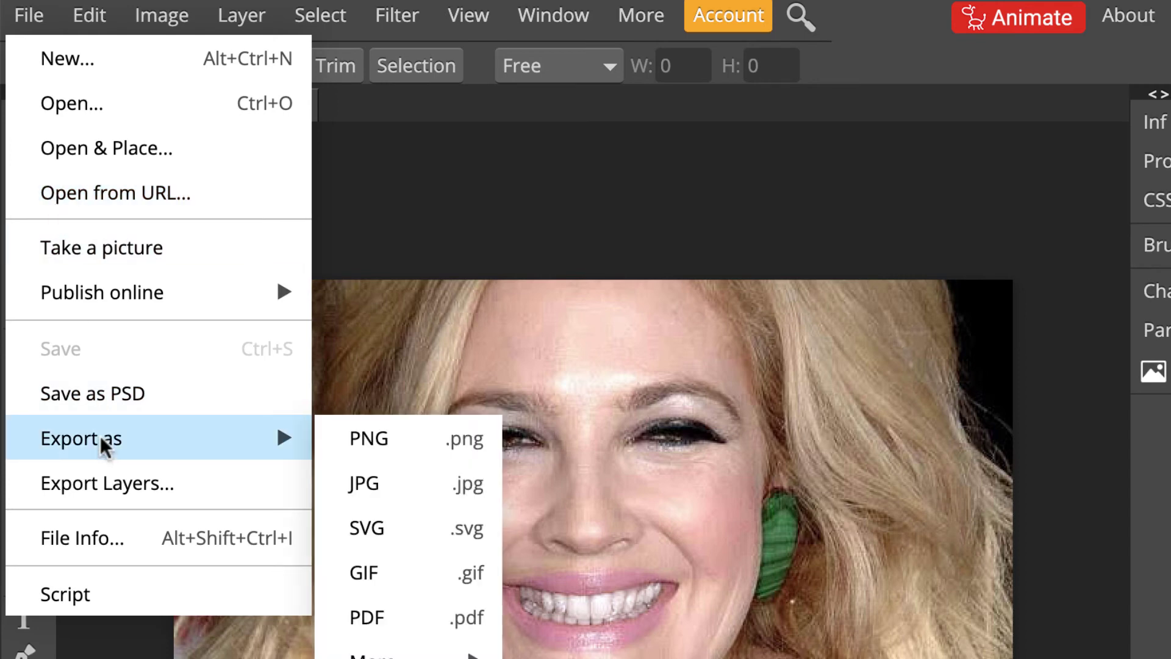
left_click(392, 475)
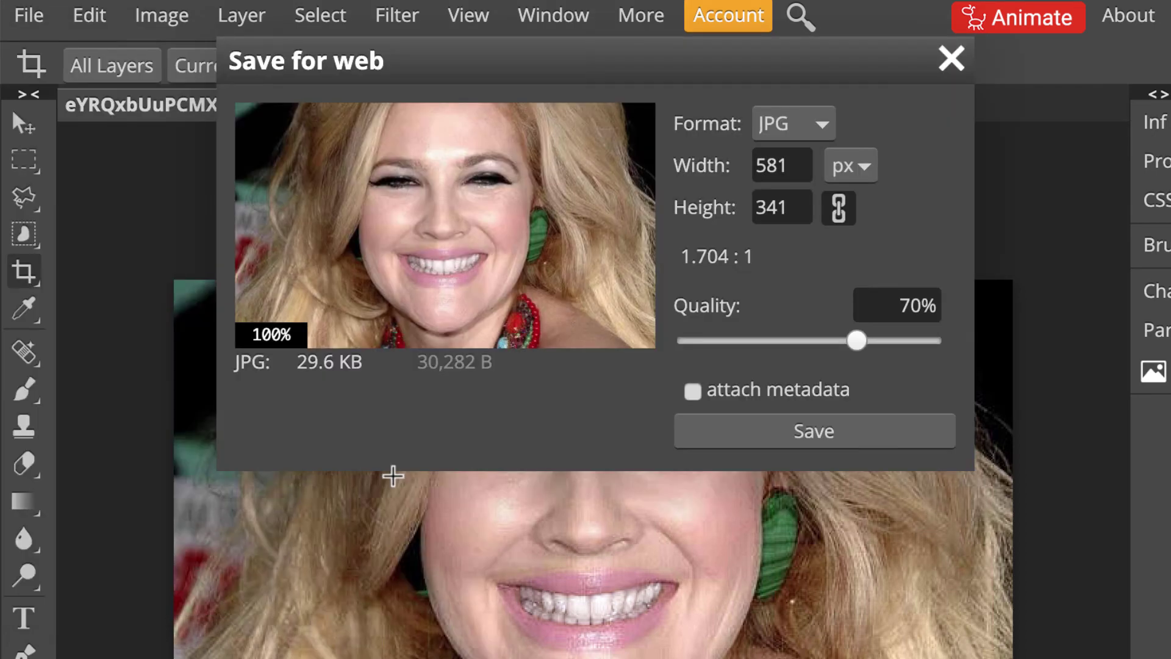
left_click_drag(856, 340, 882, 337)
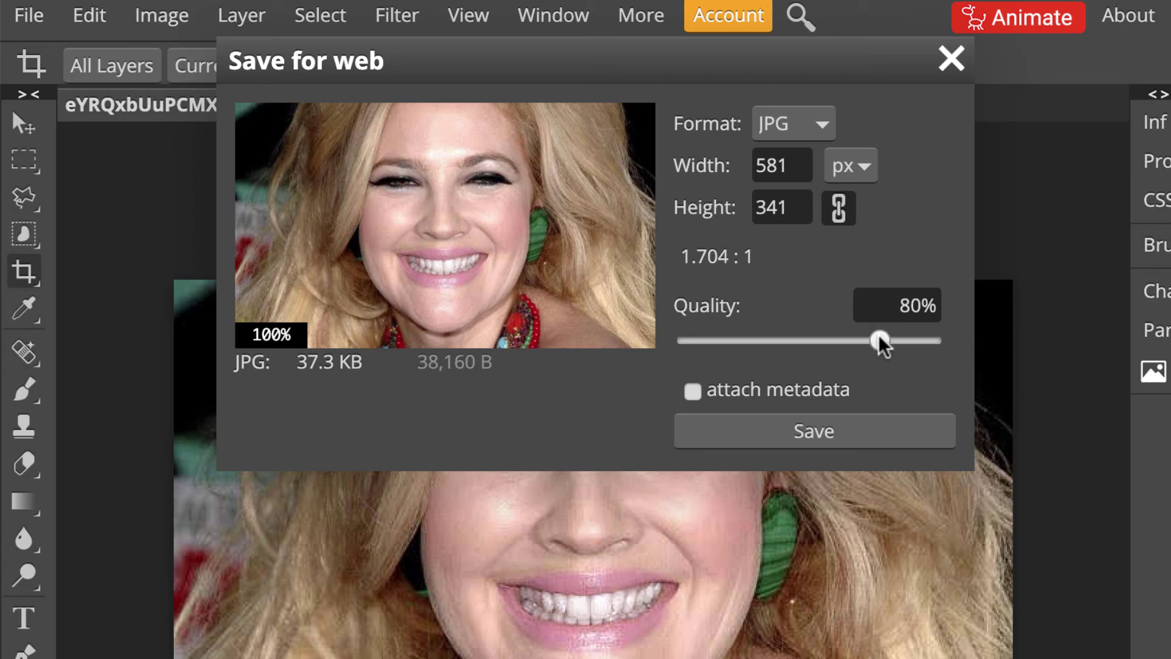
left_click(818, 434)
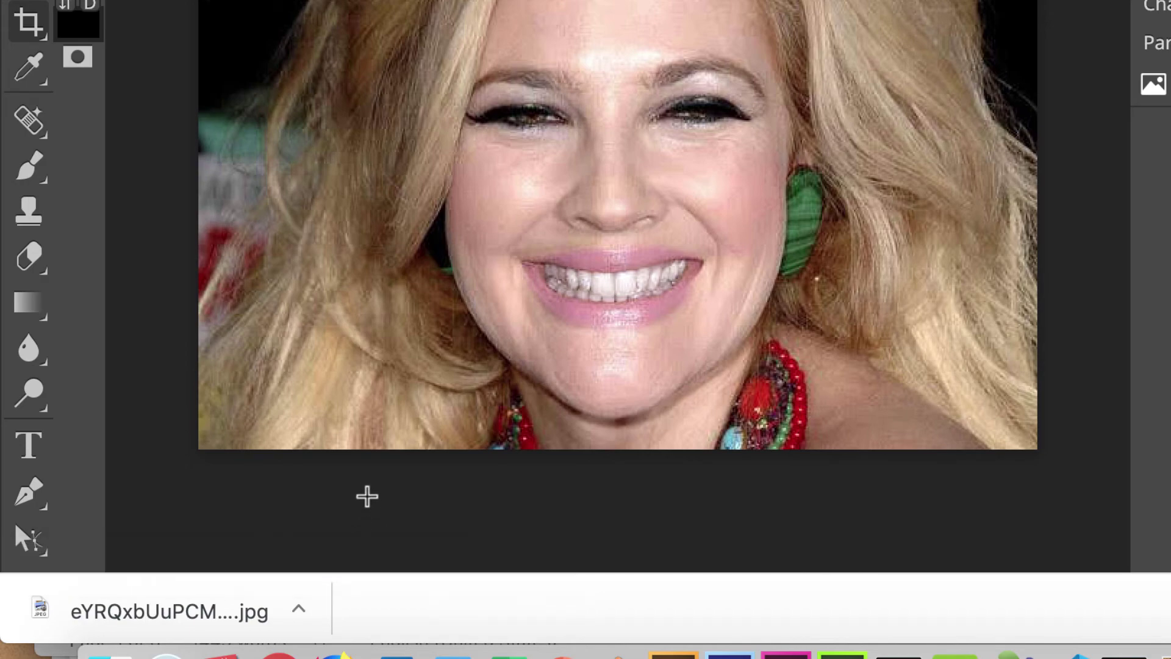
Switch to the course site, open the coursework assignment "3b - Student Intro DB Post Pic" and start a new comment
left_click(366, 62)
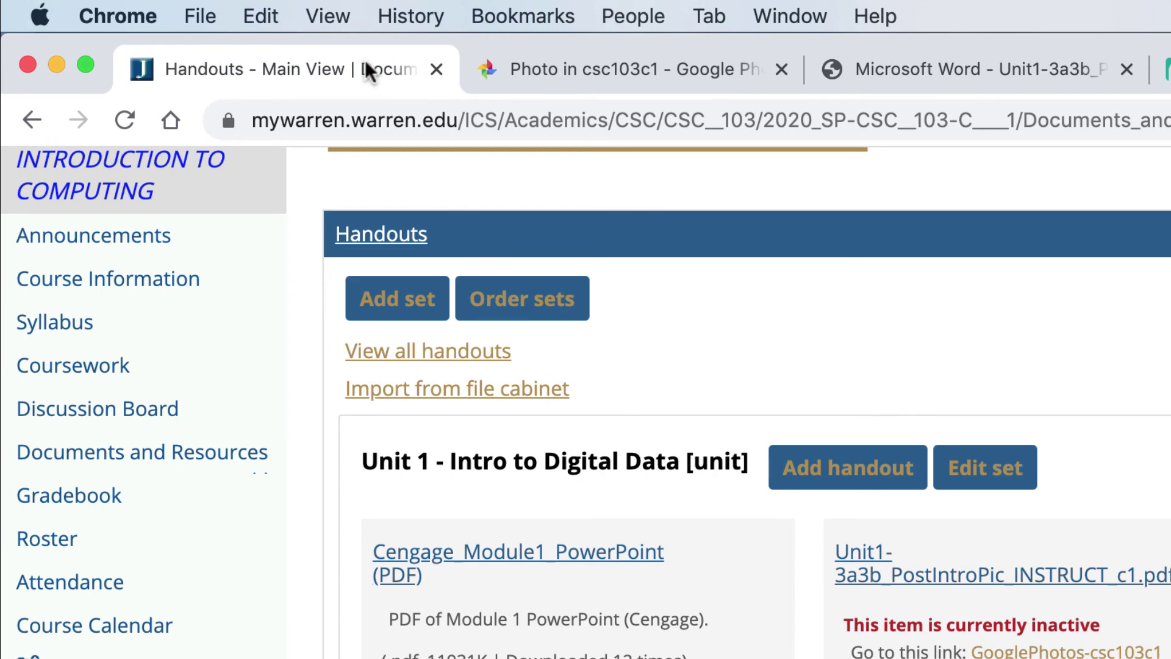
left_click(116, 374)
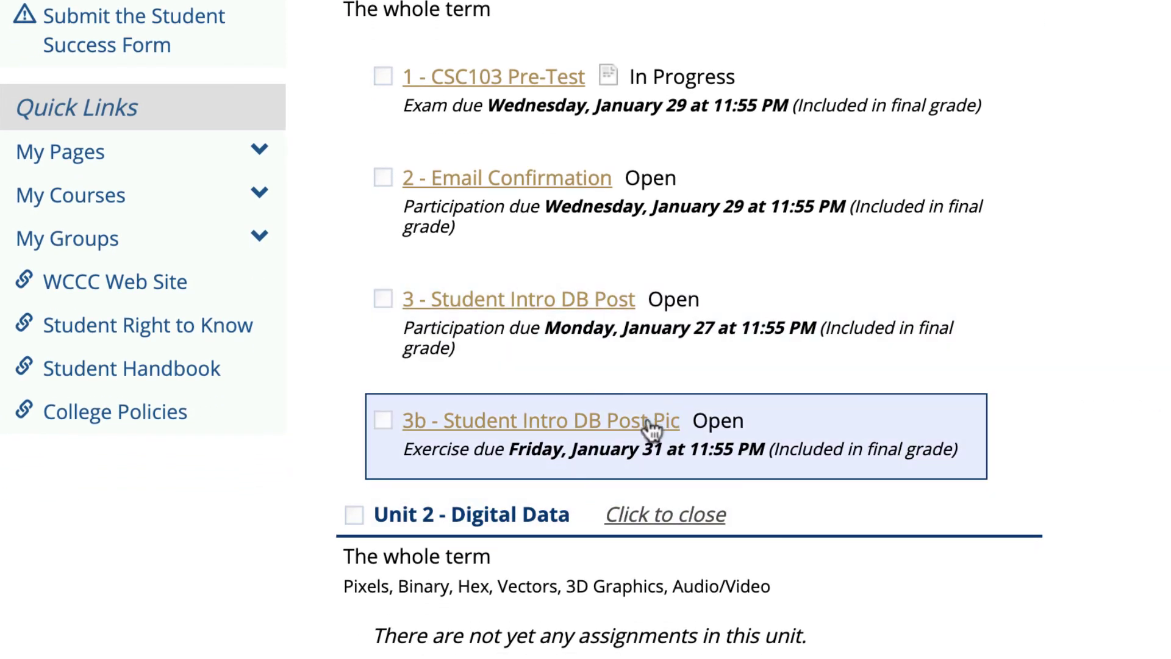
left_click(651, 427)
scroll(651, 427, "down", 3)
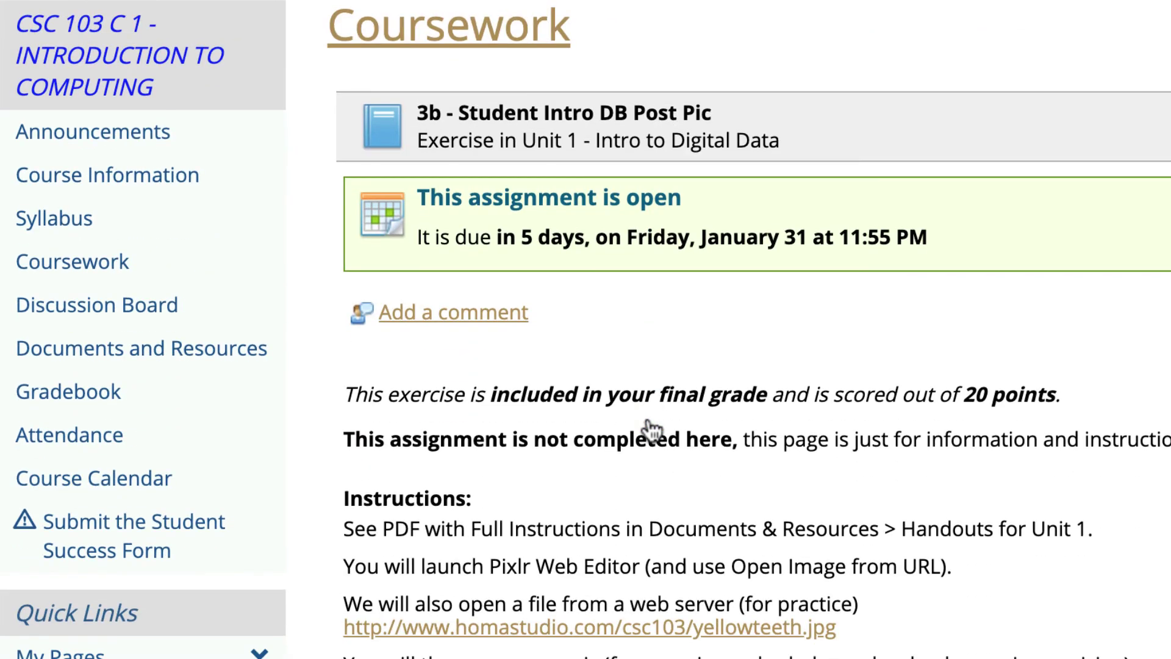
left_click(482, 312)
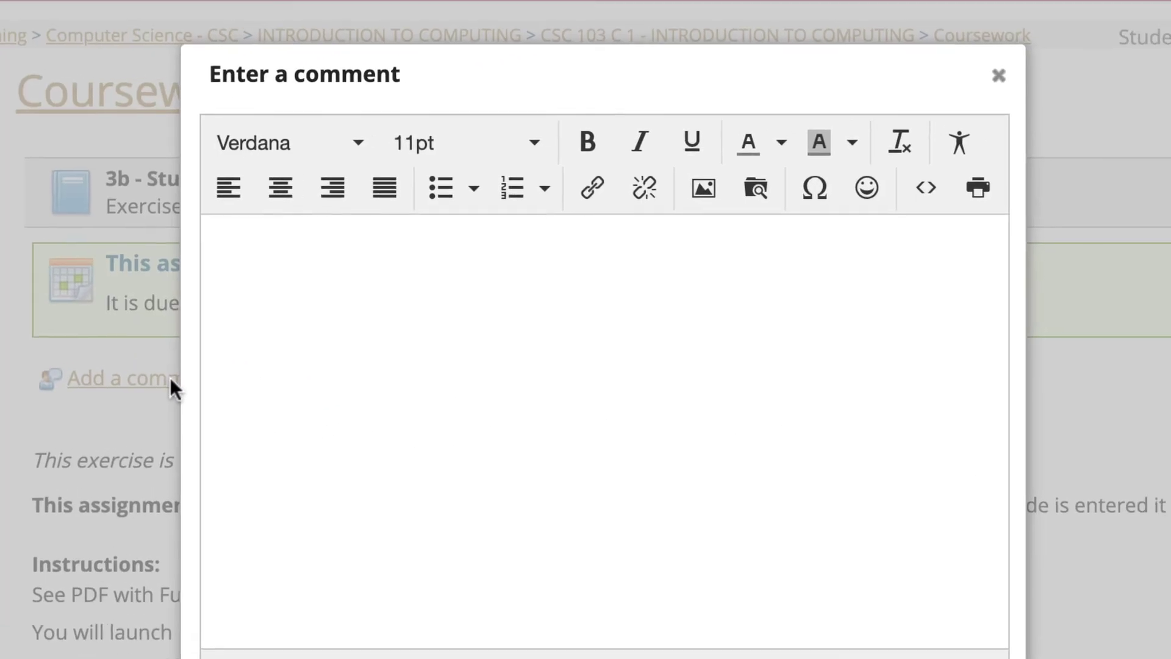
Upload the exported portrait eYRQxbUuP...tDX2whd.jpg from the Downloads folder as the source for an image in the comment
left_click(683, 196)
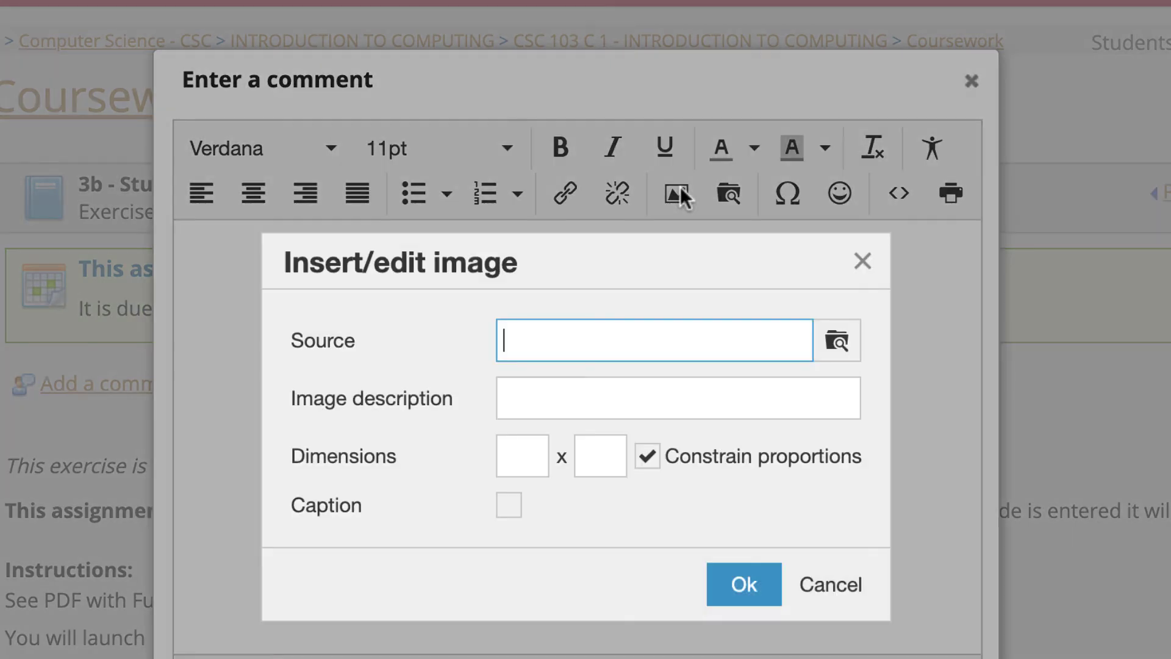
left_click(842, 340)
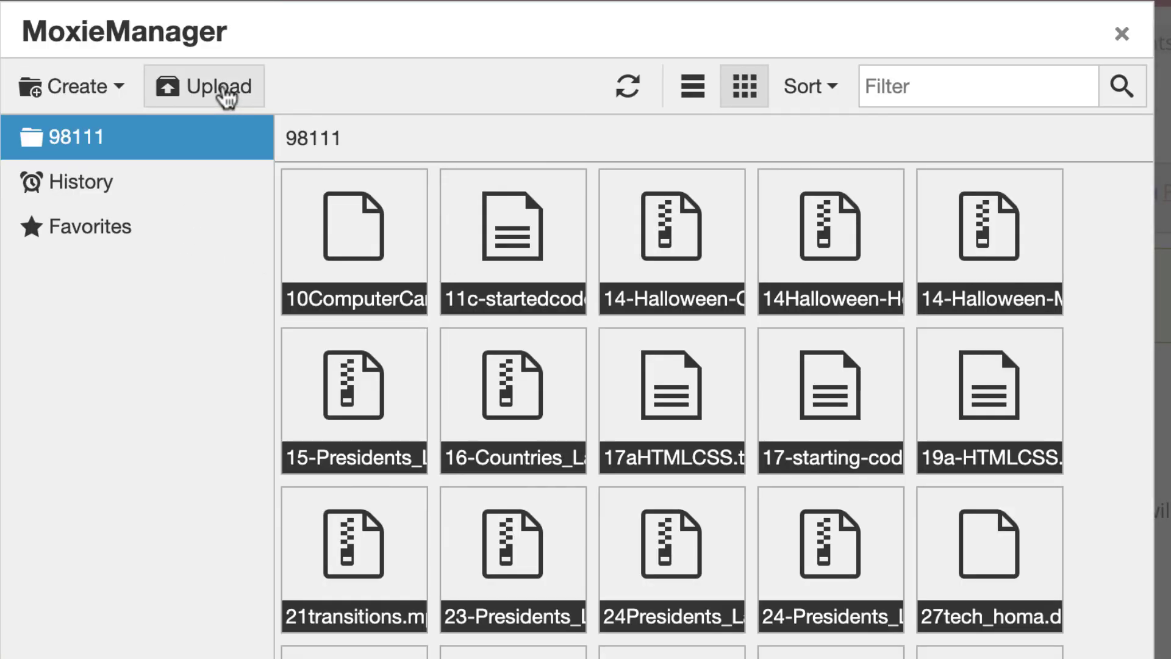
left_click(223, 88)
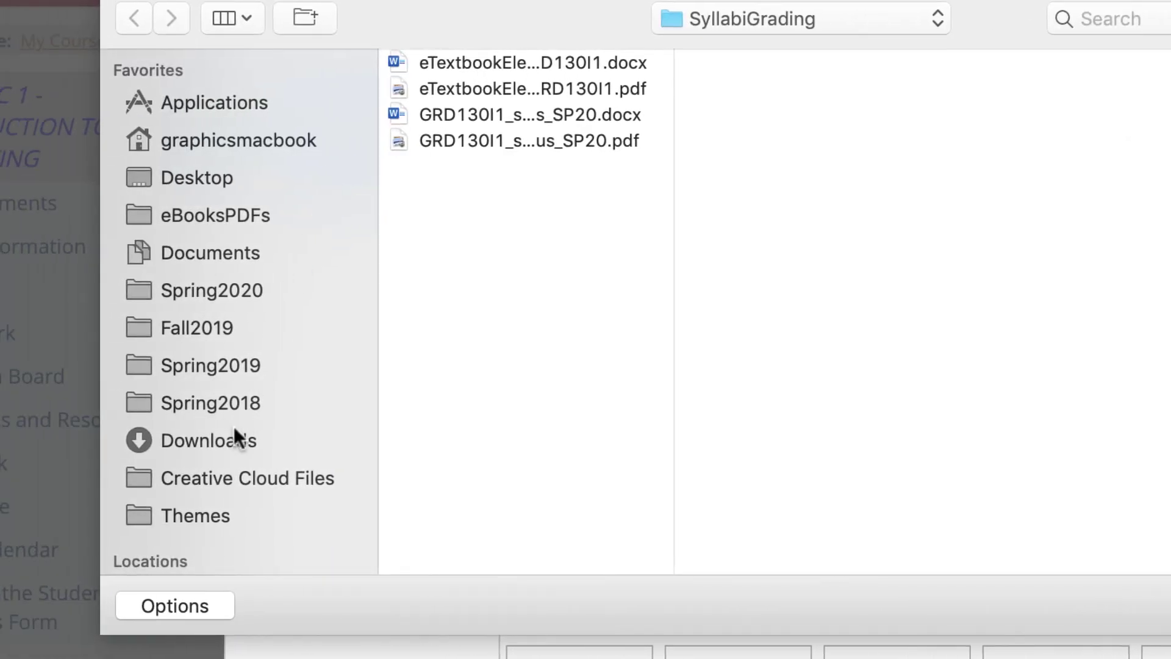
left_click(232, 443)
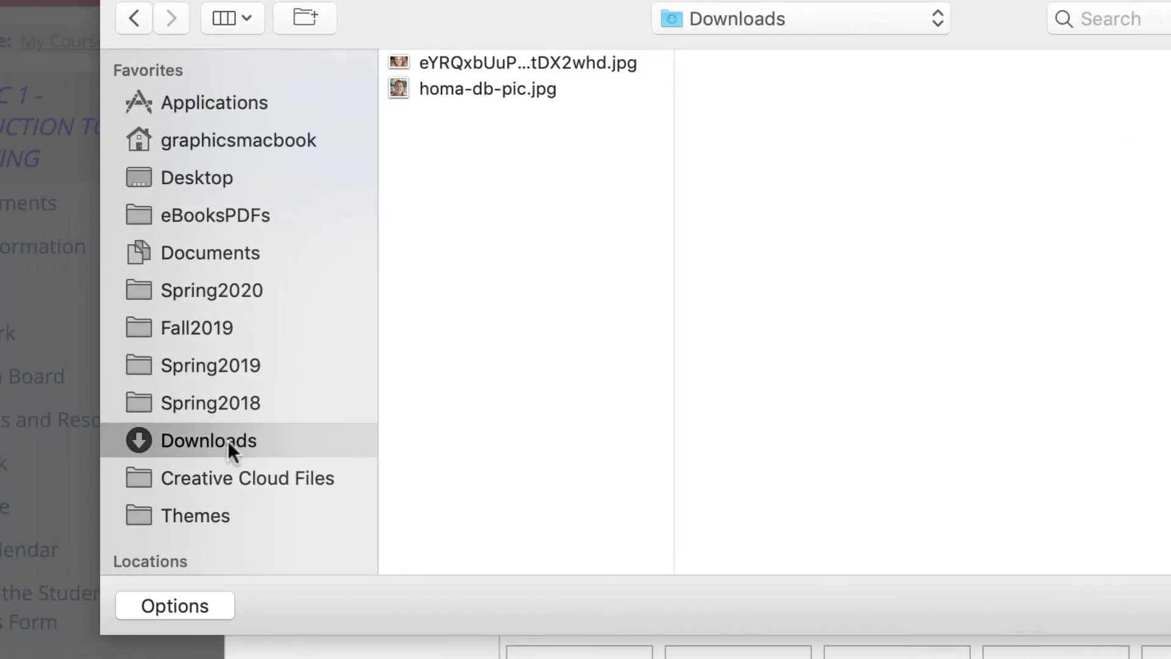
left_click(607, 62)
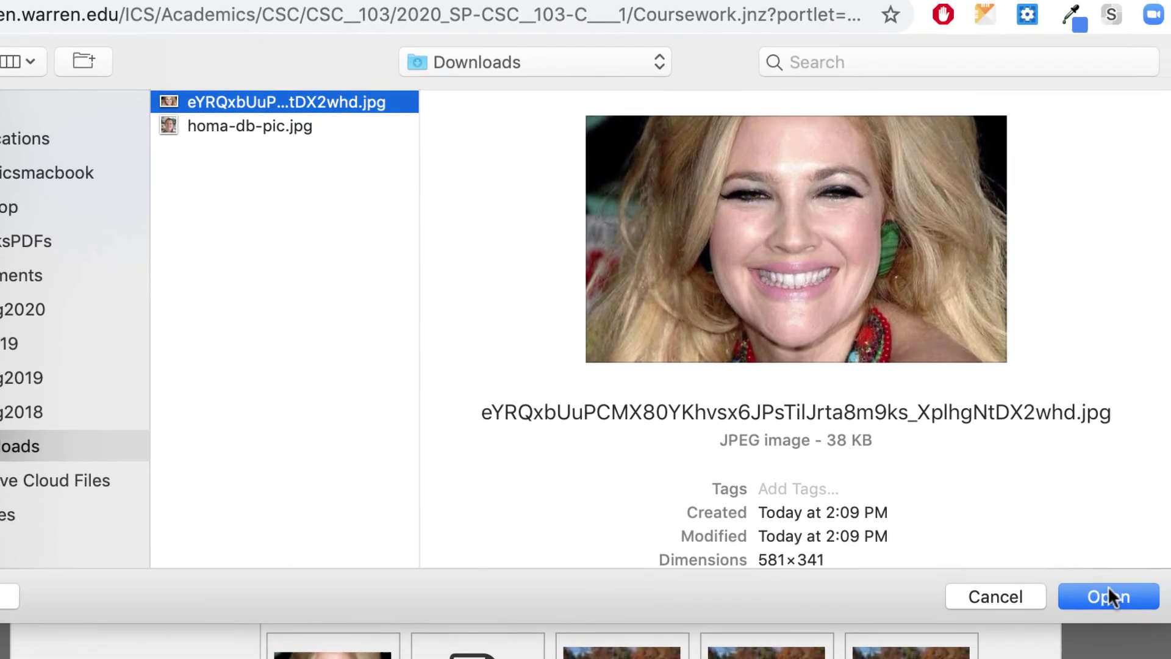
left_click(1111, 596)
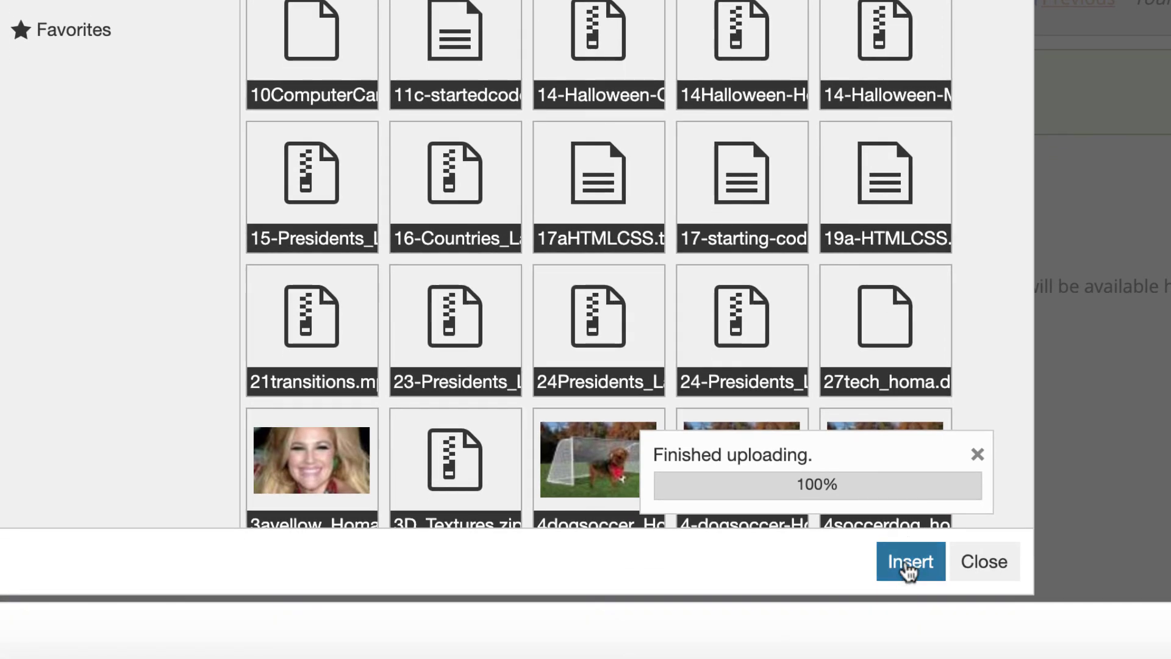
left_click(908, 566)
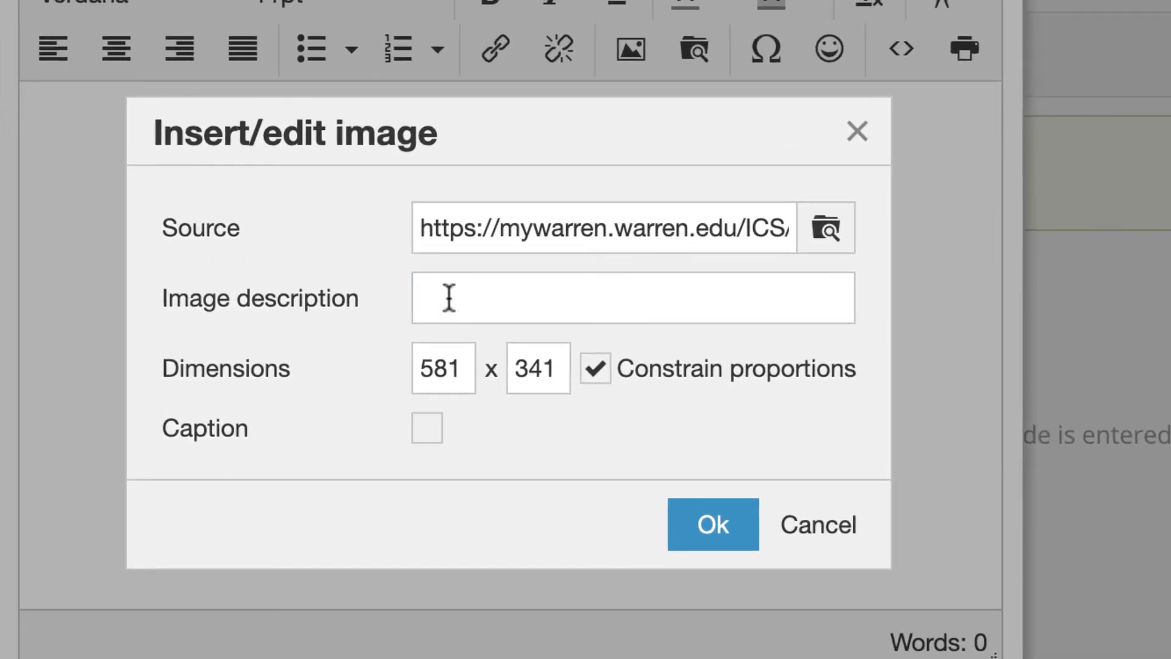
Describe the image as "Yellow Teeth", set its width to 300 with proportions constrained, and insert it into the comment
left_click(450, 296)
type("Yellow Teeth")
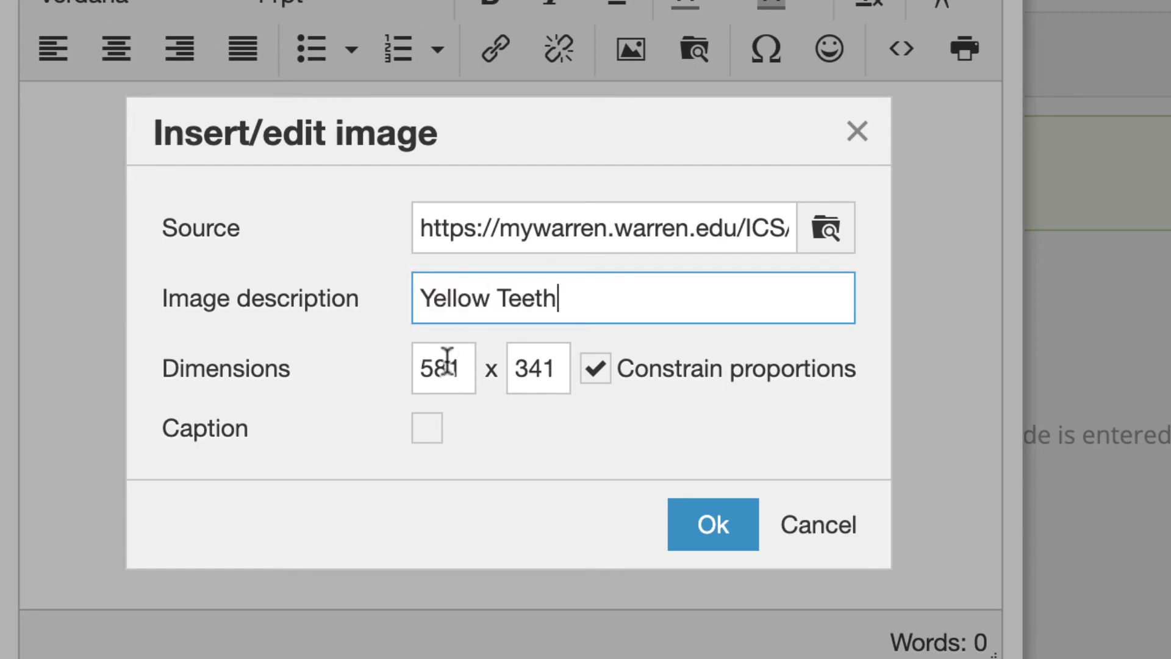
double_click(465, 364)
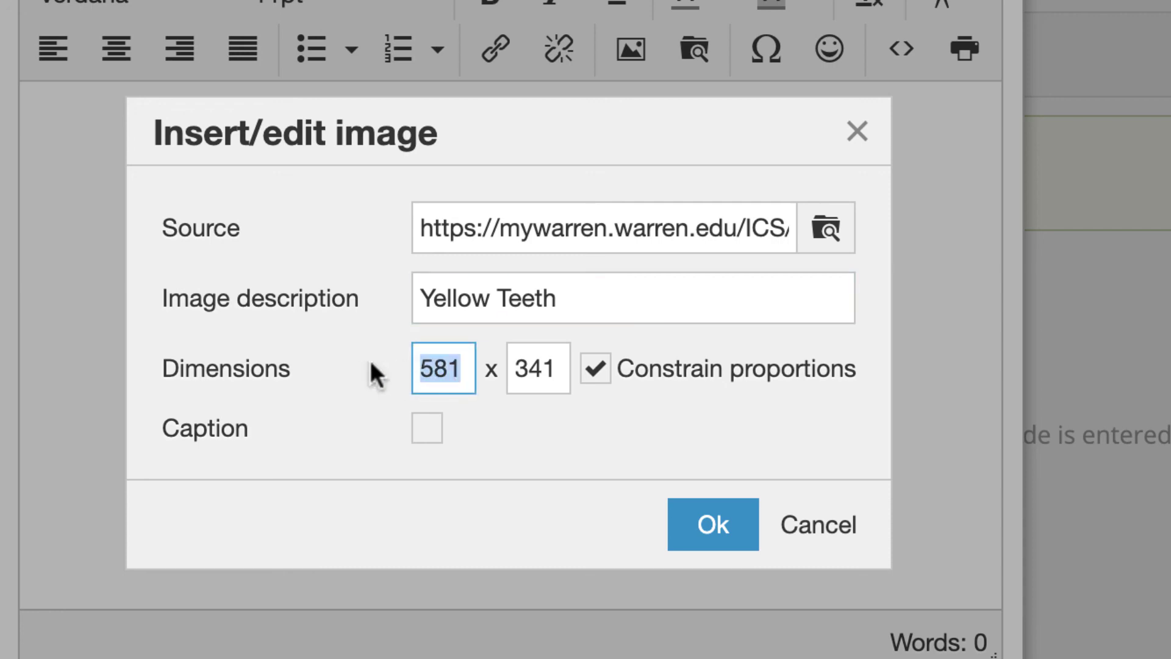
type("300")
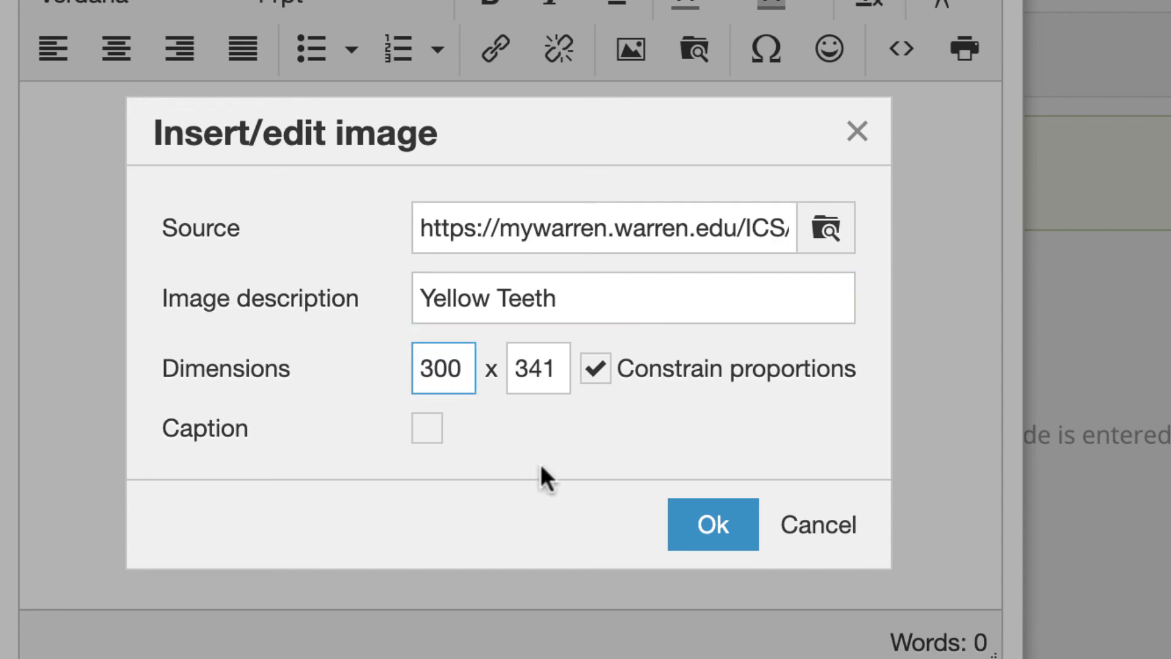
left_click(726, 527)
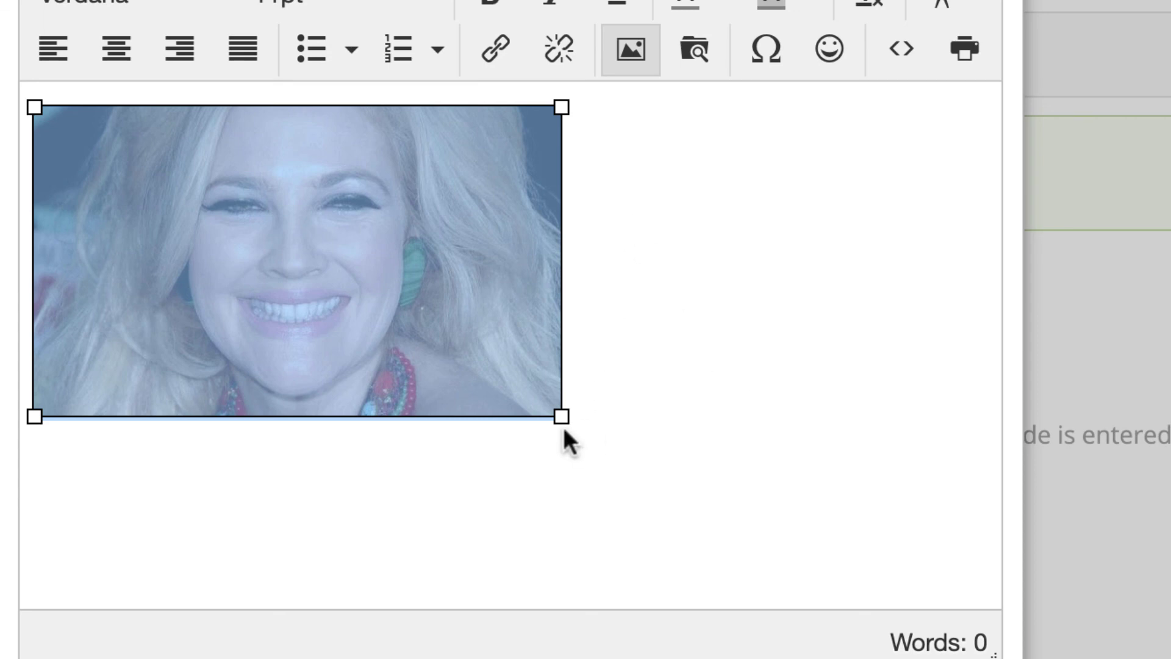
Enlarge the inserted portrait slightly from its lower-right corner and save the comment to the assignment
left_click_drag(562, 417, 626, 454)
scroll(577, 366, "down", 3)
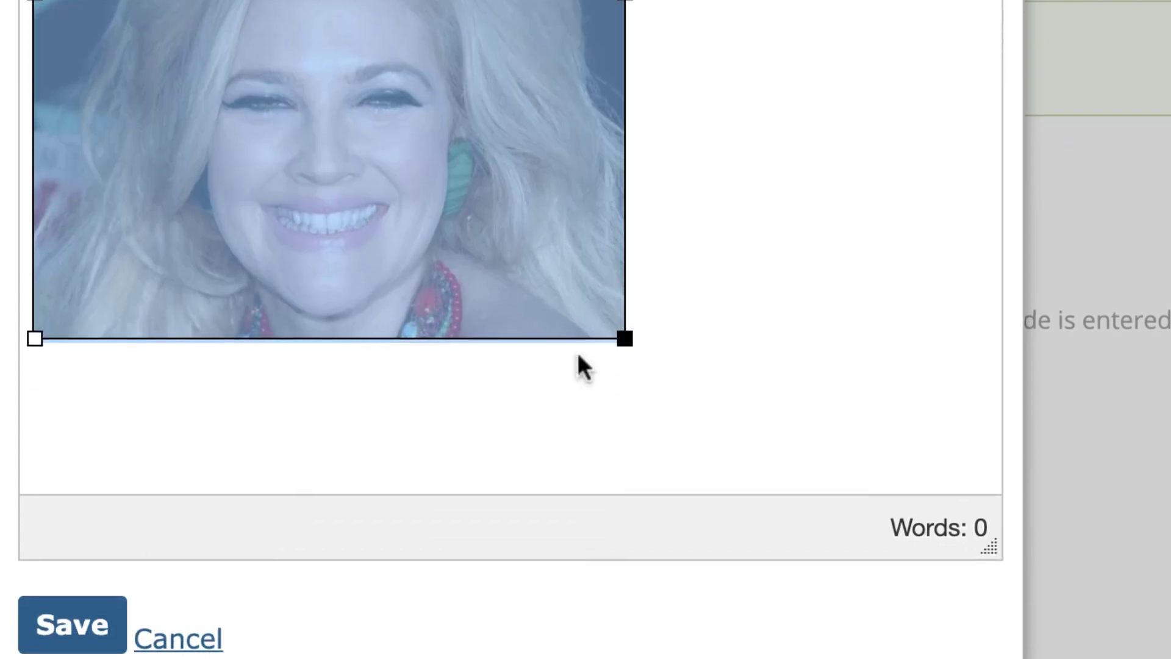
left_click(85, 581)
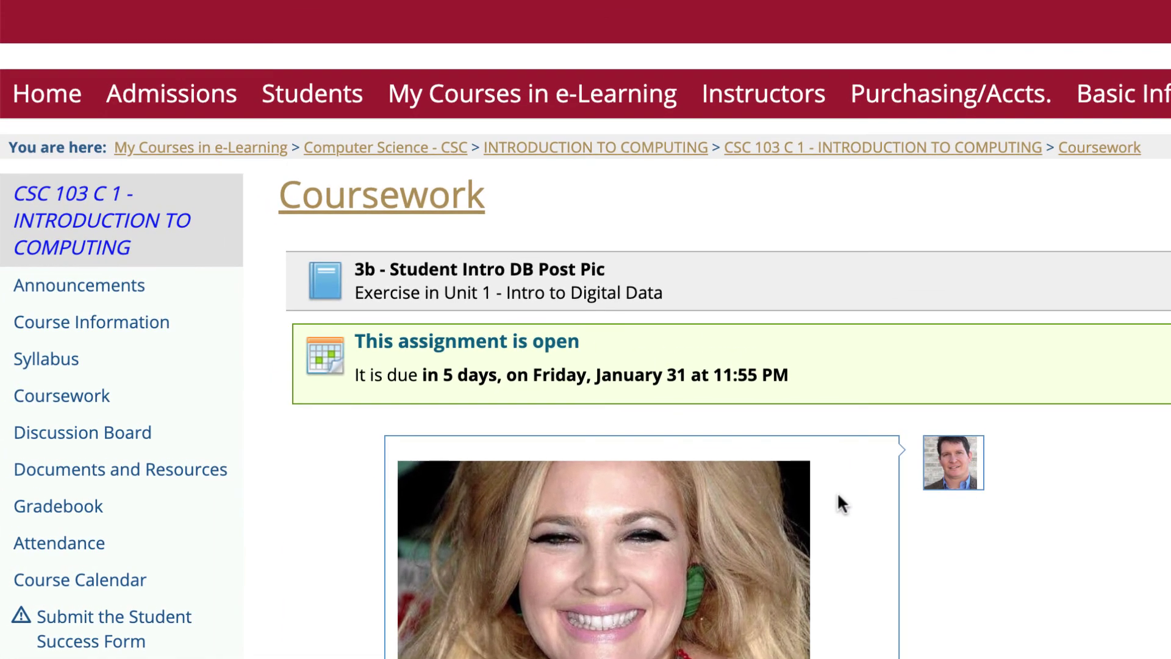
scroll(840, 505, "down", 3)
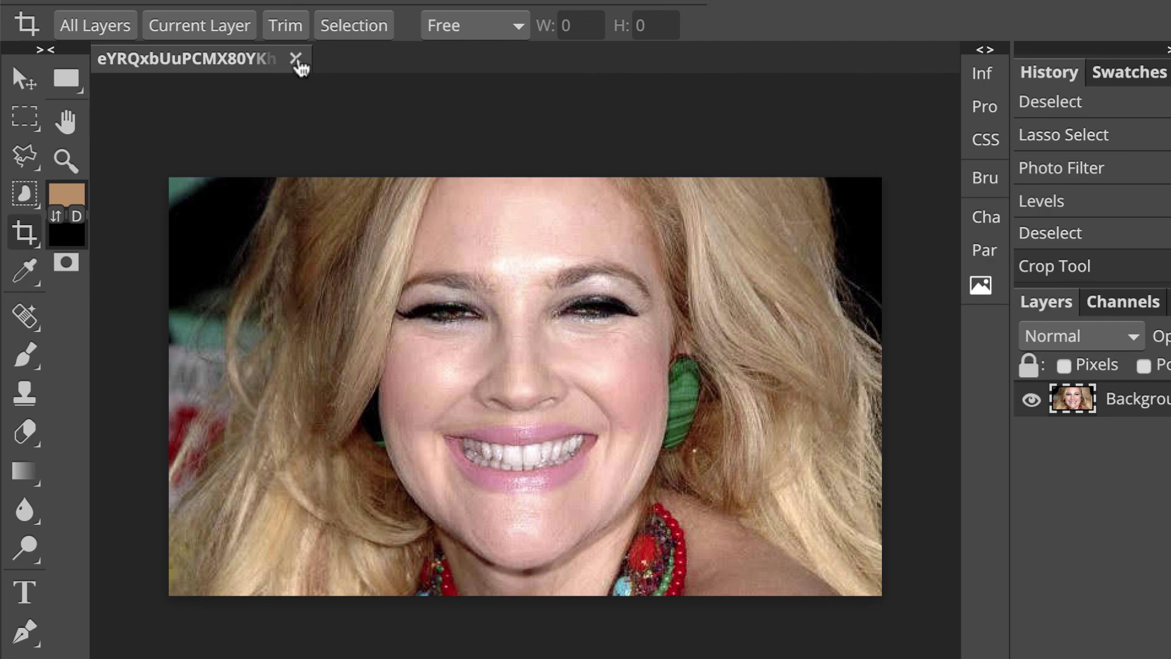
Switch to Photopea and close the portrait document
left_click(296, 59)
left_click(987, 127)
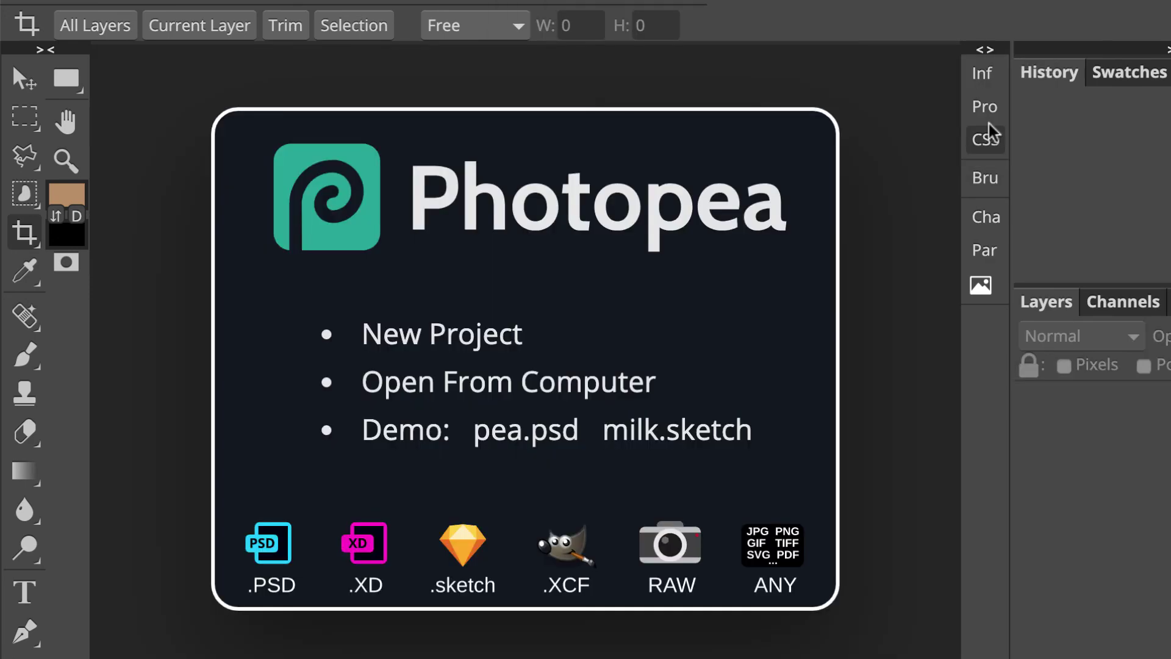